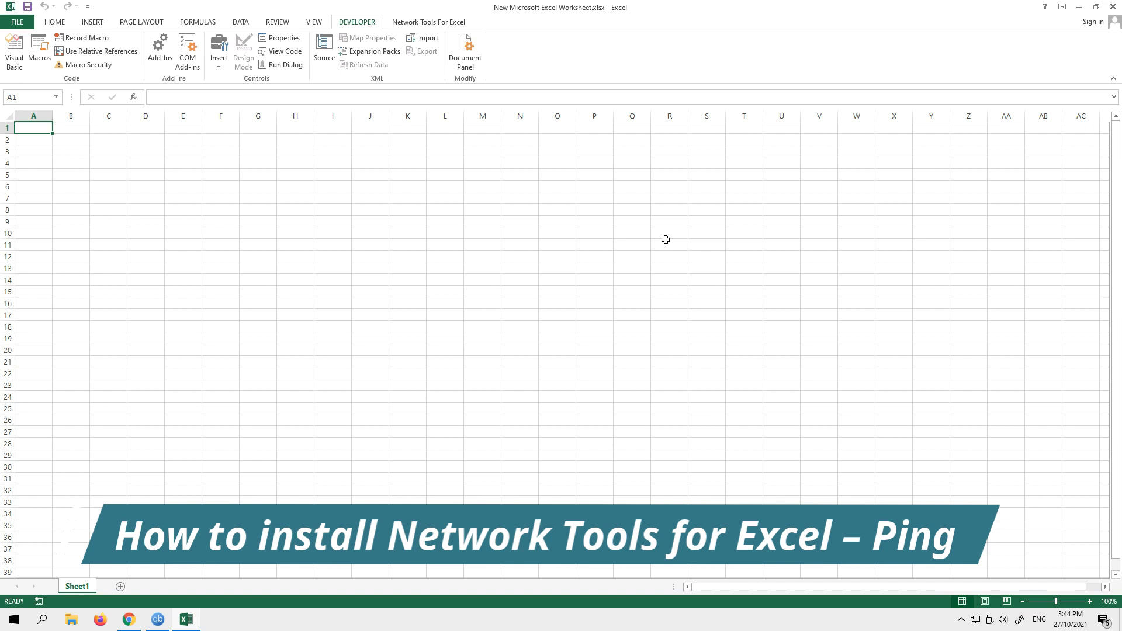
click(424, 25)
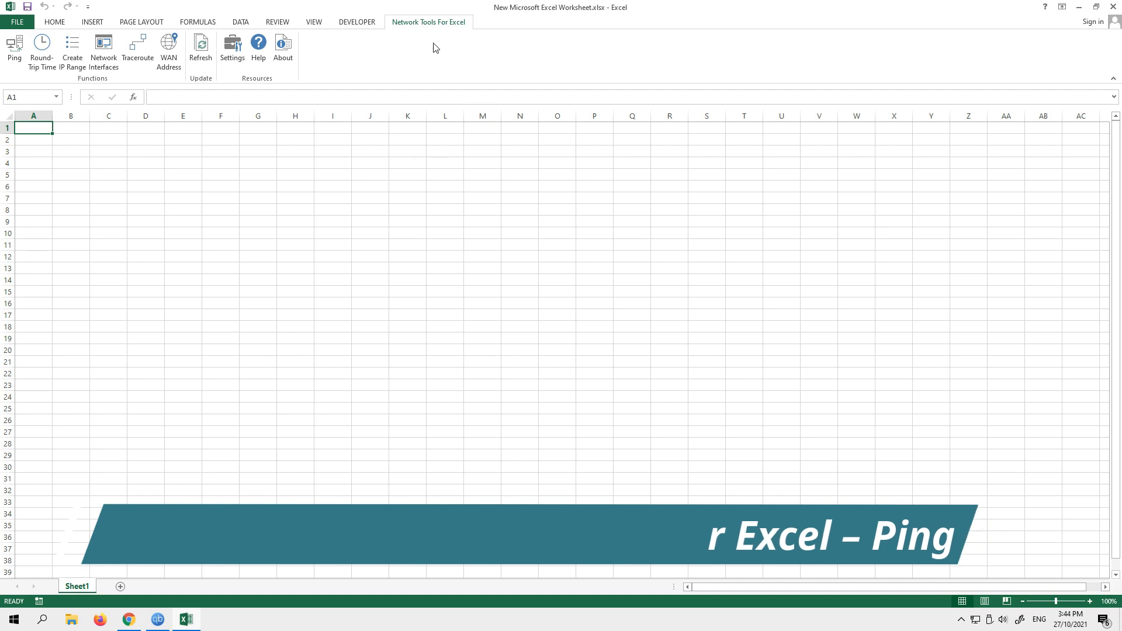
click(356, 24)
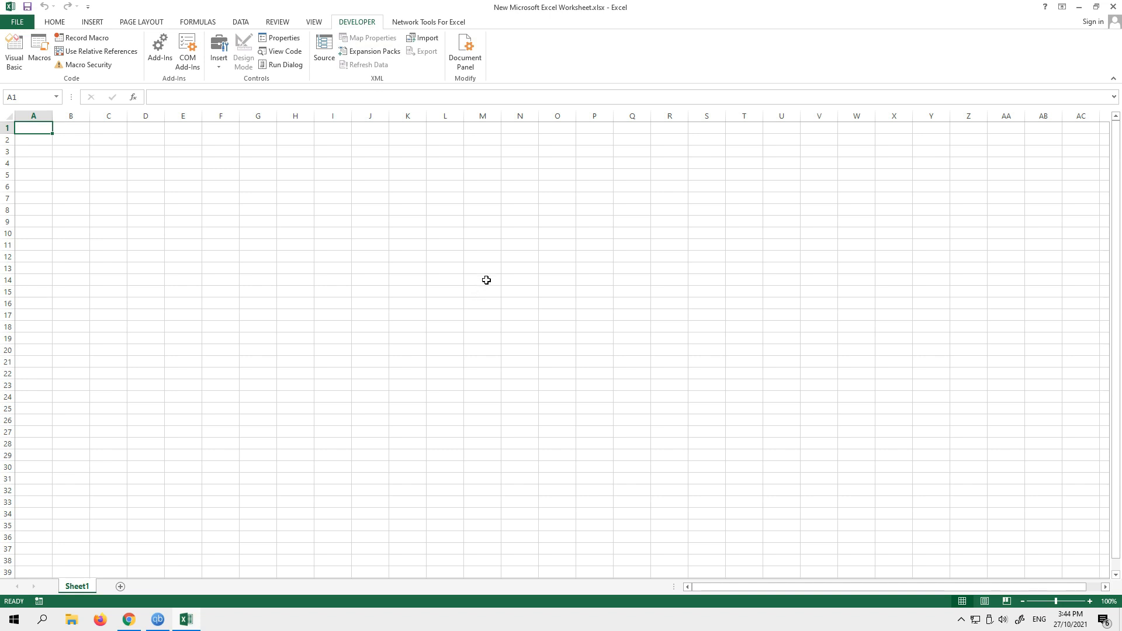
click(422, 23)
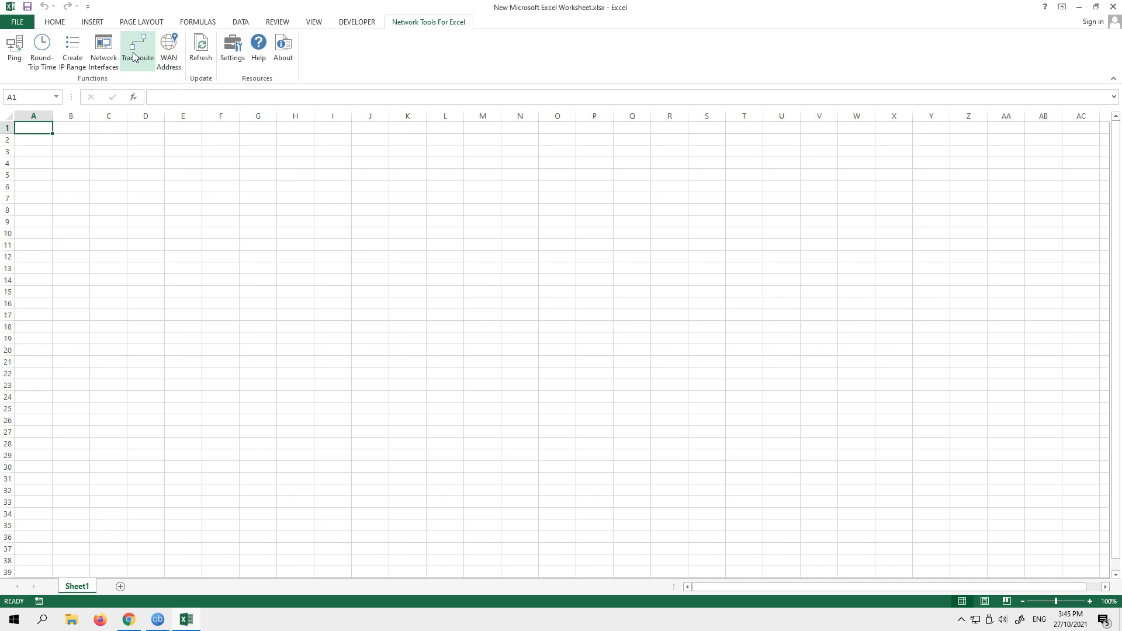
click(72, 56)
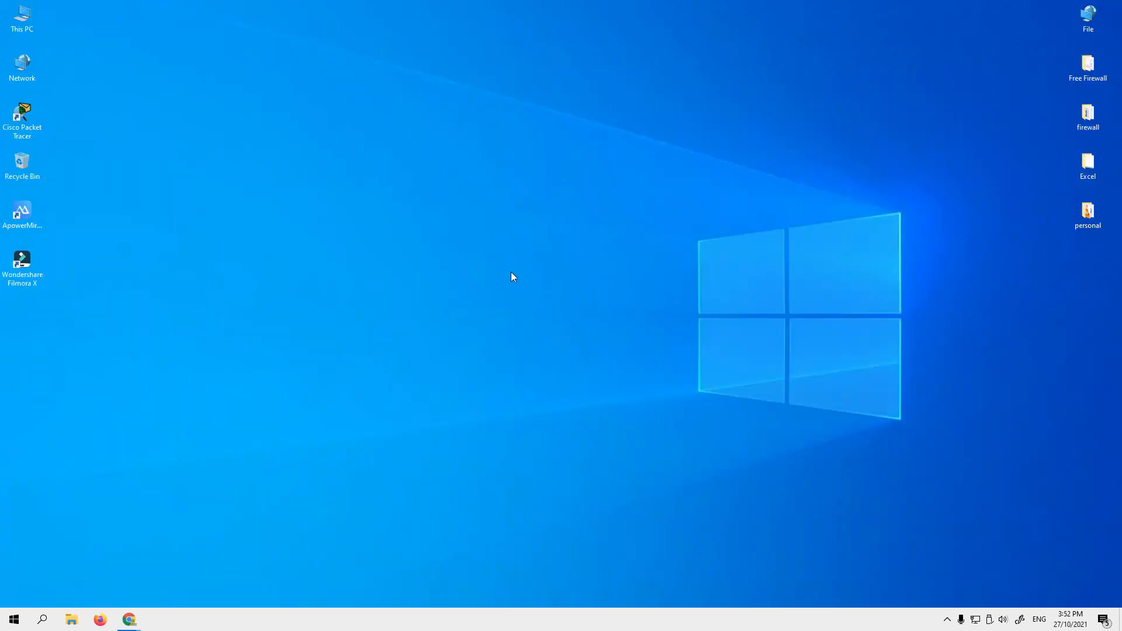
- Create a new Microsoft Excel worksheet file on the desktop, keeping its default name
right_click(494, 261)
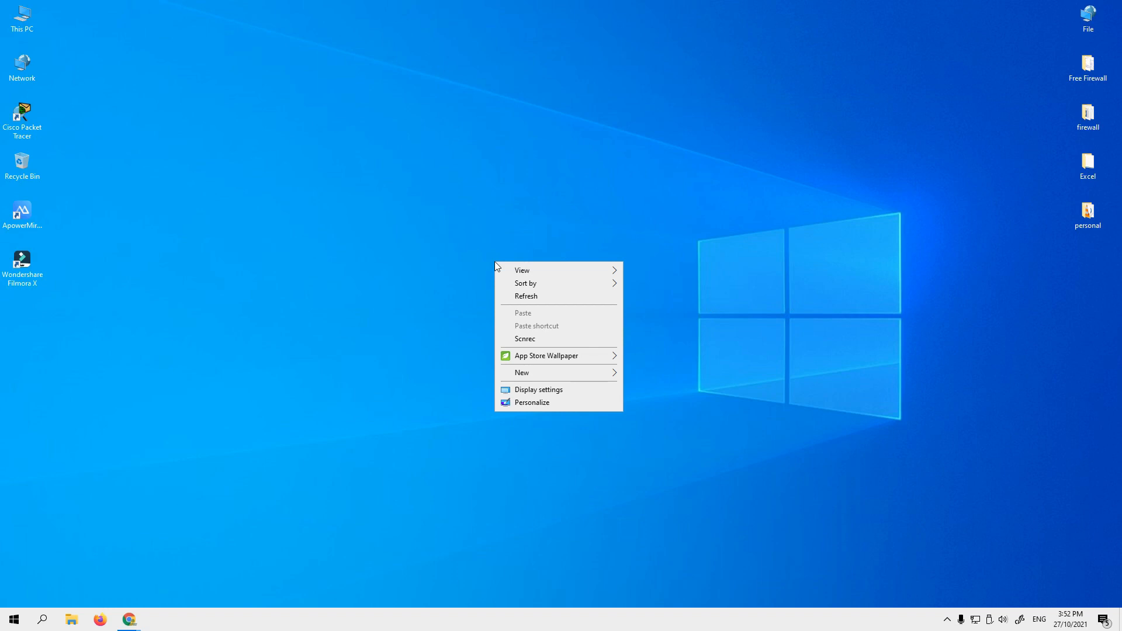
right_click(461, 227)
mouse_move(549, 341)
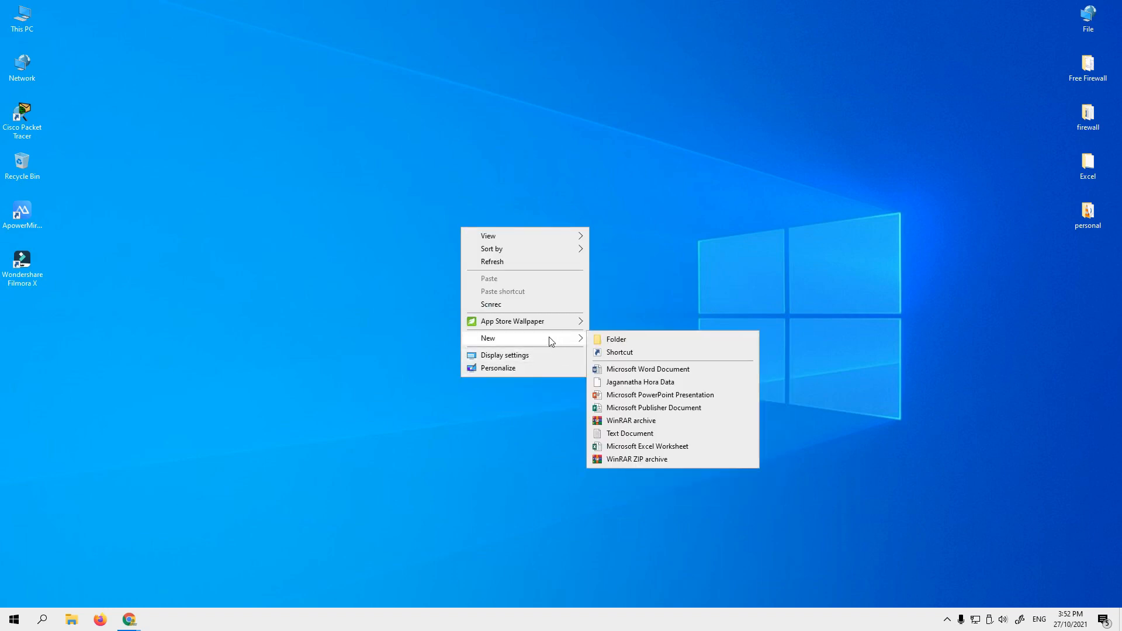
click(663, 449)
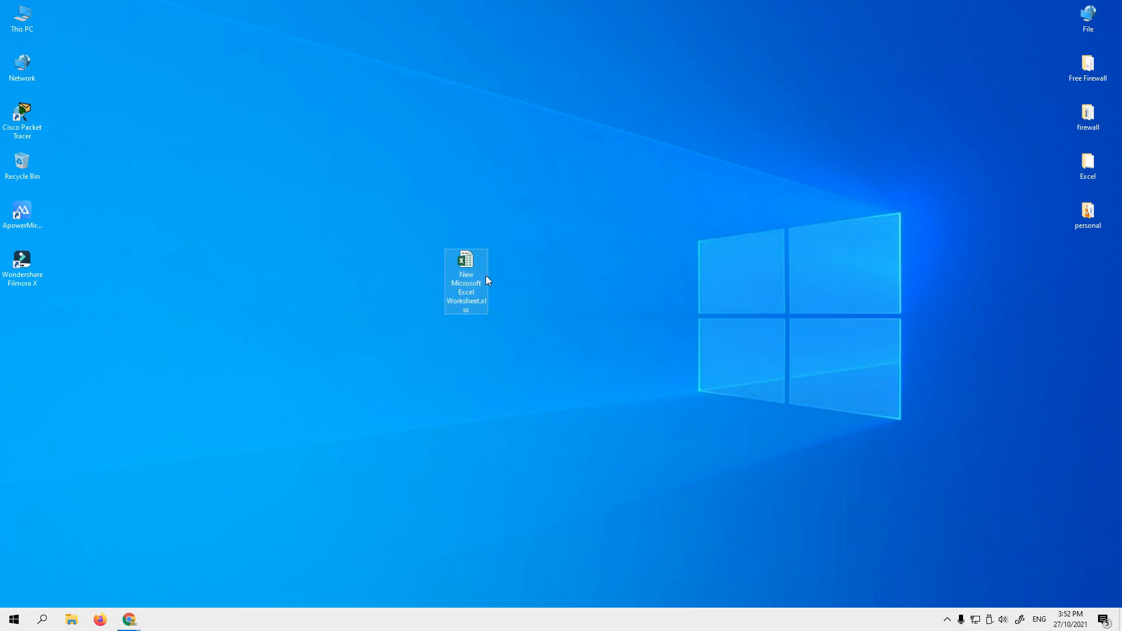
- Open the new worksheet file to check whether Excel already has the Network Tools add-in, and close it
double_click(466, 265)
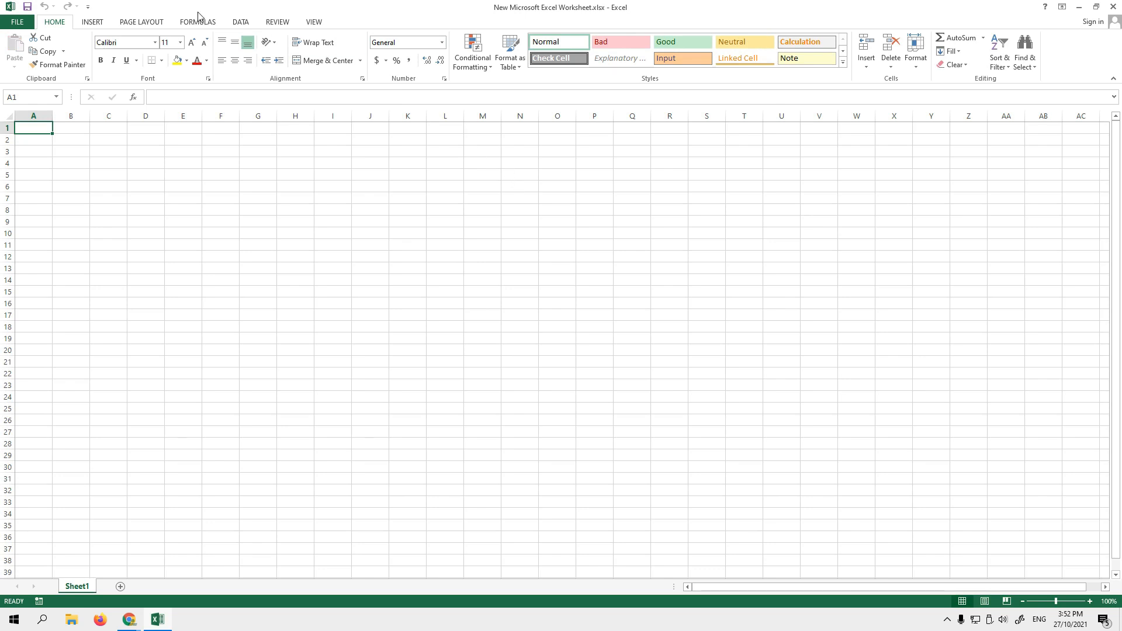
click(320, 23)
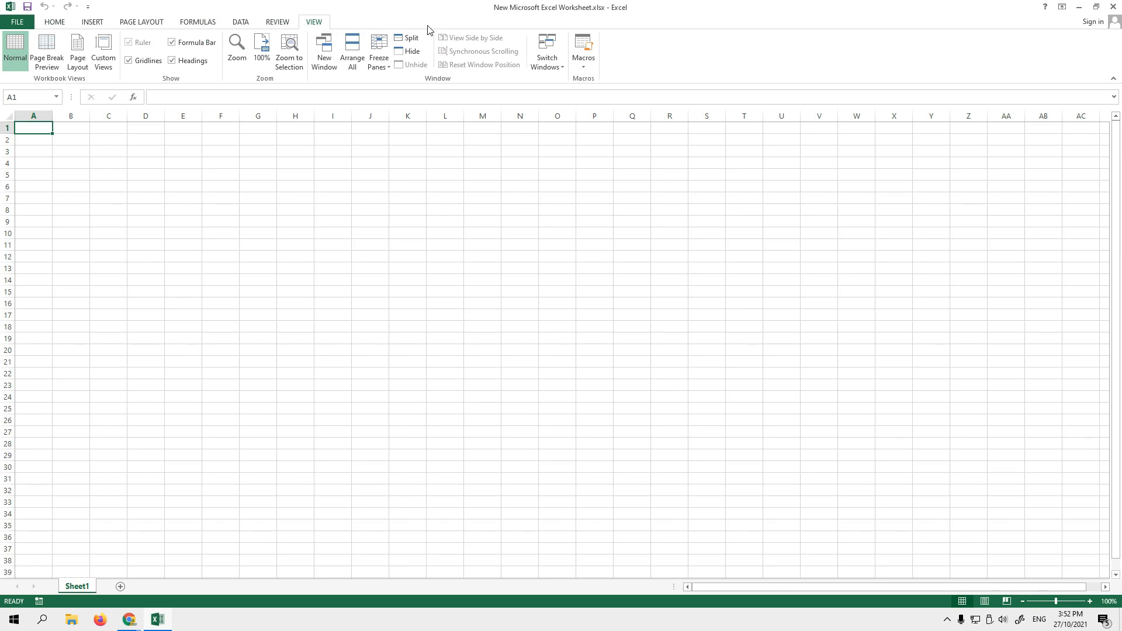
click(1112, 6)
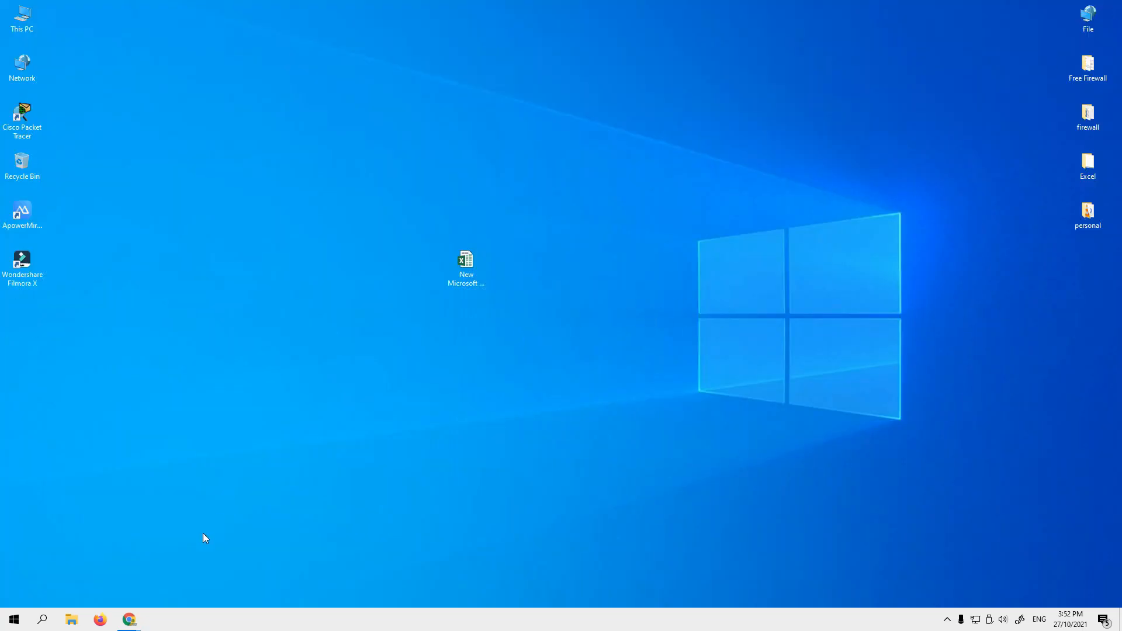
- Switch to Chrome and search Google for "automation portal"
mouse_move(141, 622)
click(190, 584)
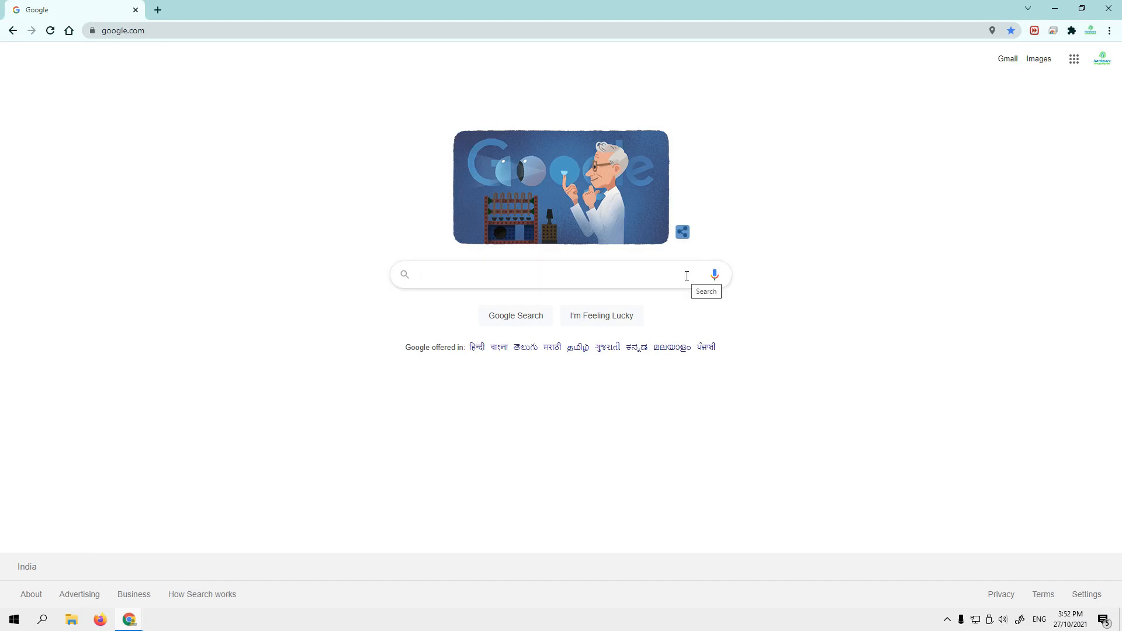
text(a)
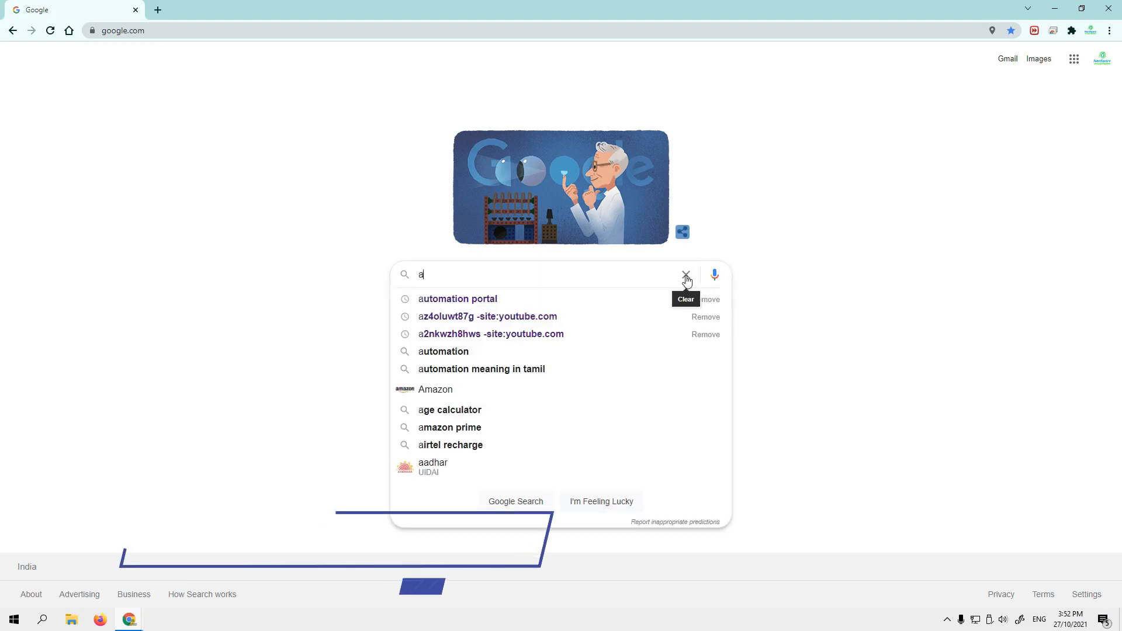
text(utomation)
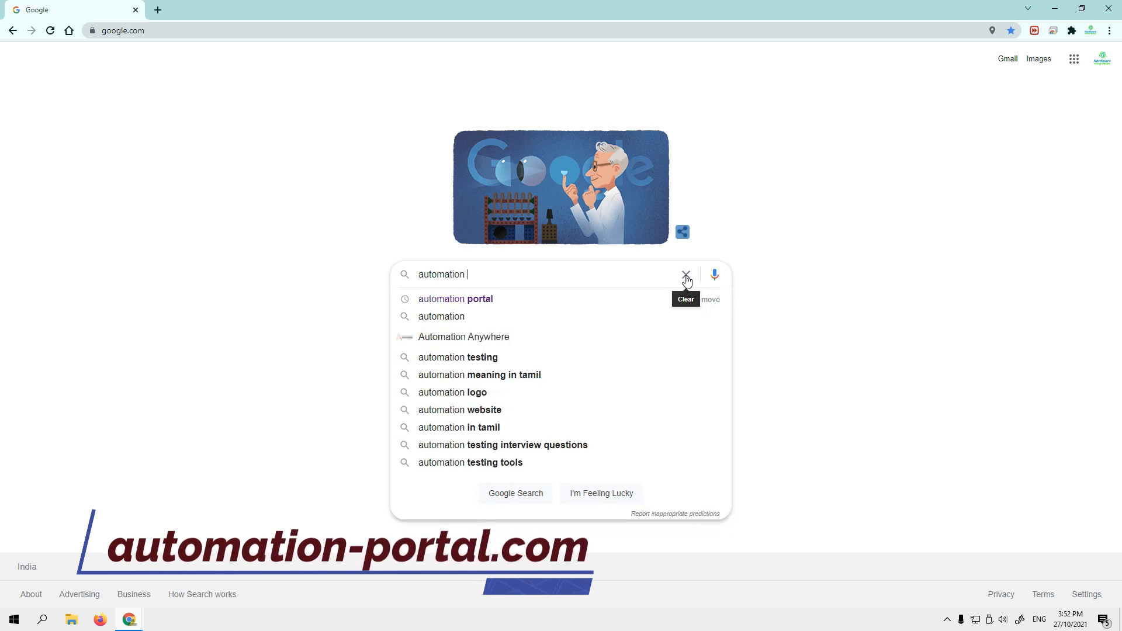
key(Down)
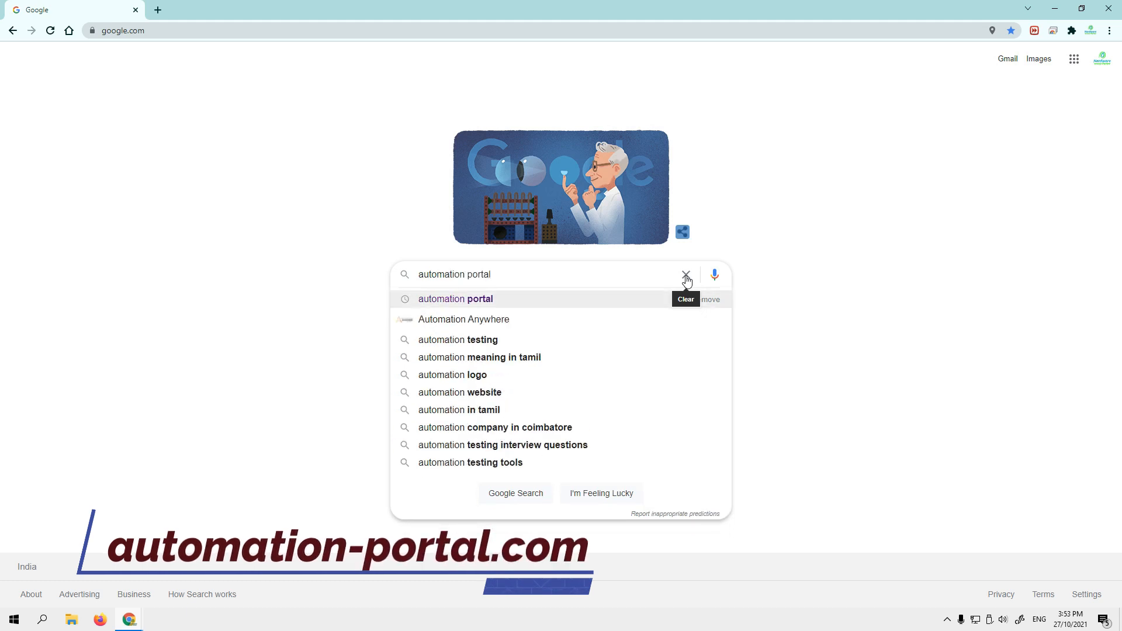
key(Return)
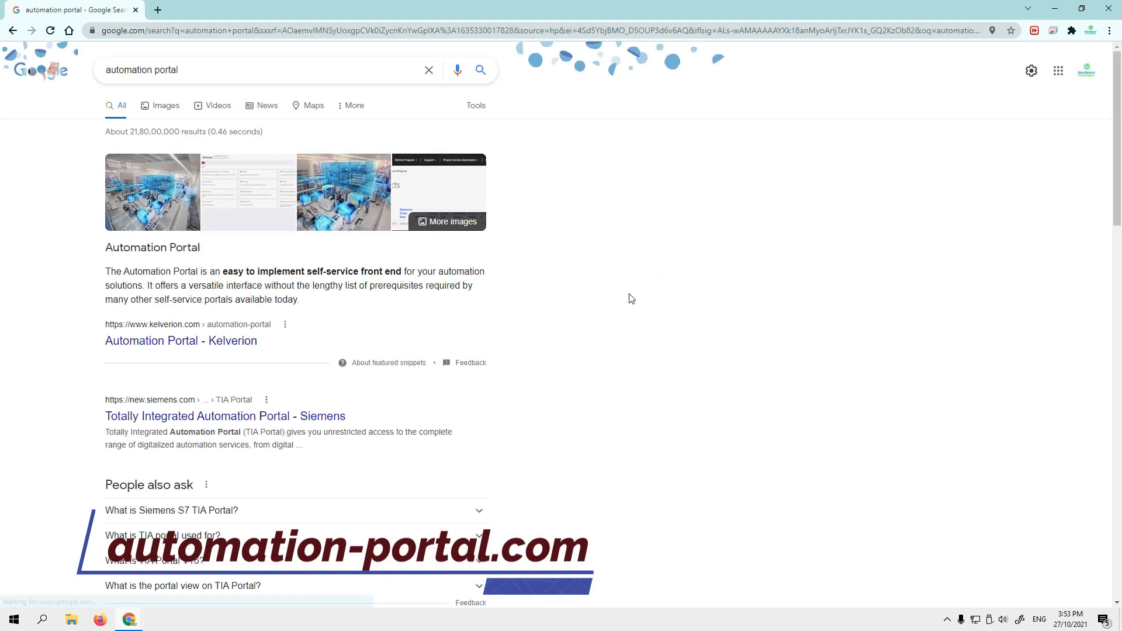
- Open the automation-portal.com website from the search results
scroll(631, 298, down, 3)
scroll(632, 299, up, 3)
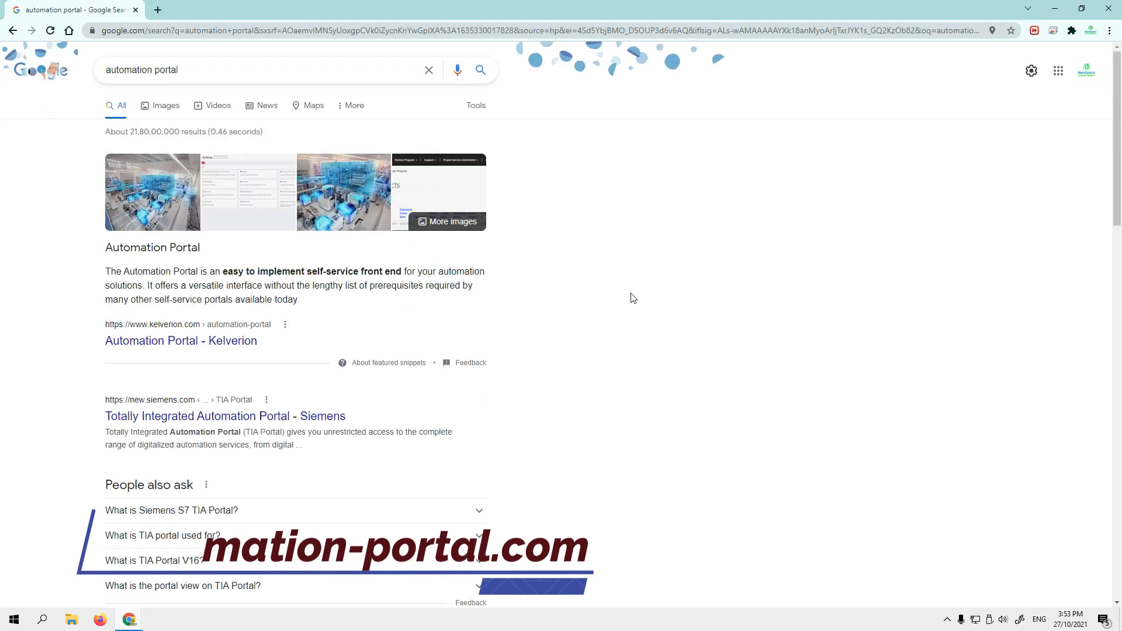
scroll(631, 299, down, 5)
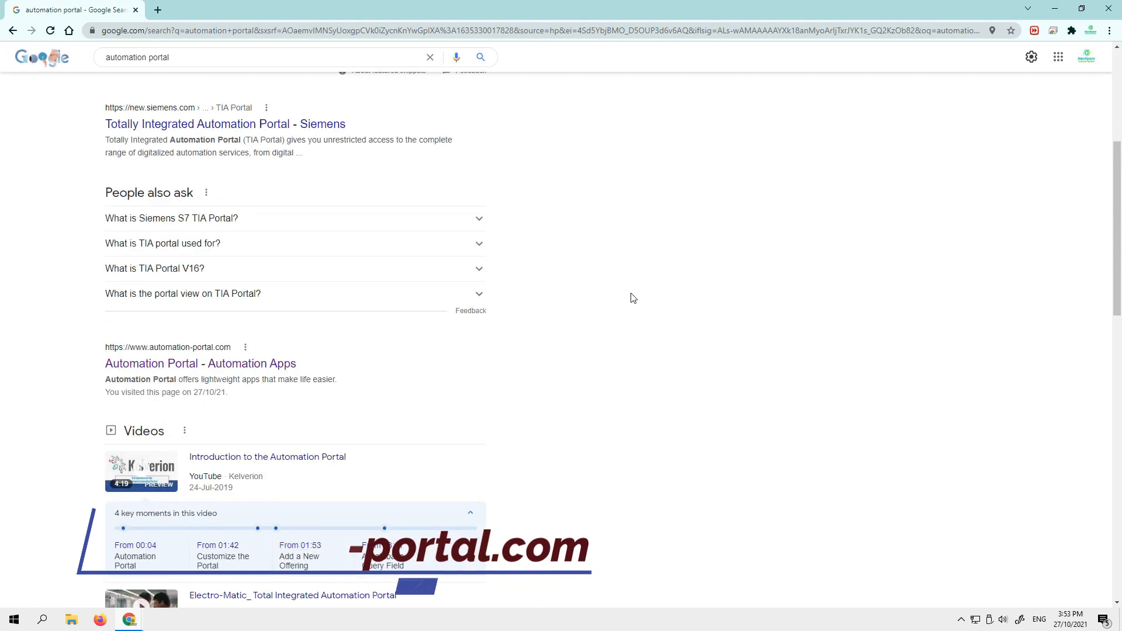
click(181, 367)
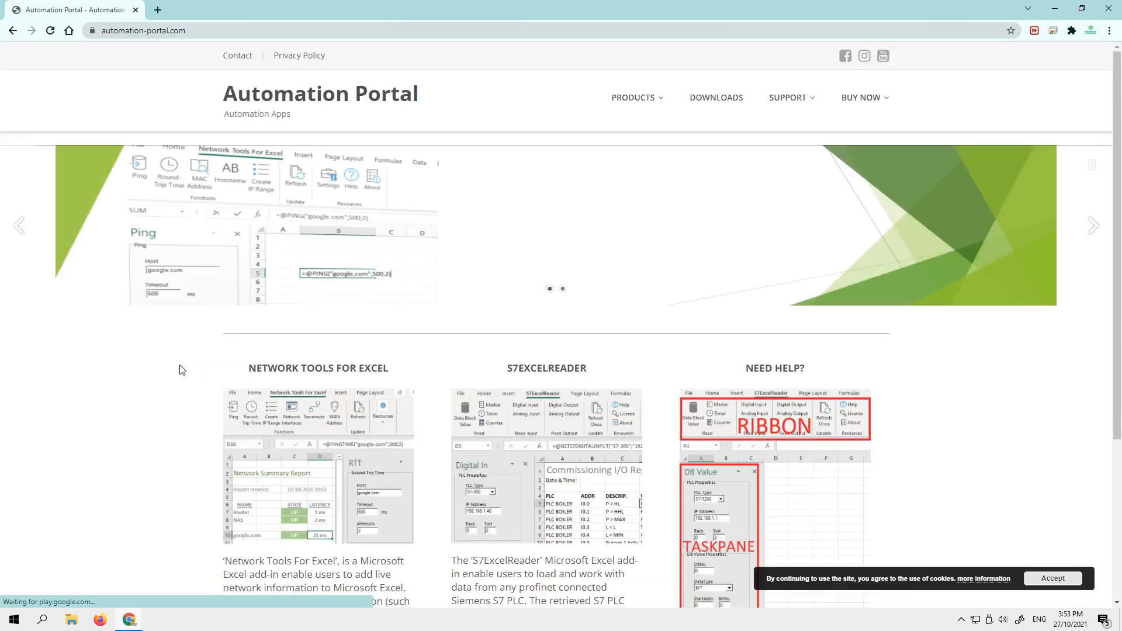
- Download the Network Tools For Excel archive from the site's downloads page and open the folder containing it
click(711, 98)
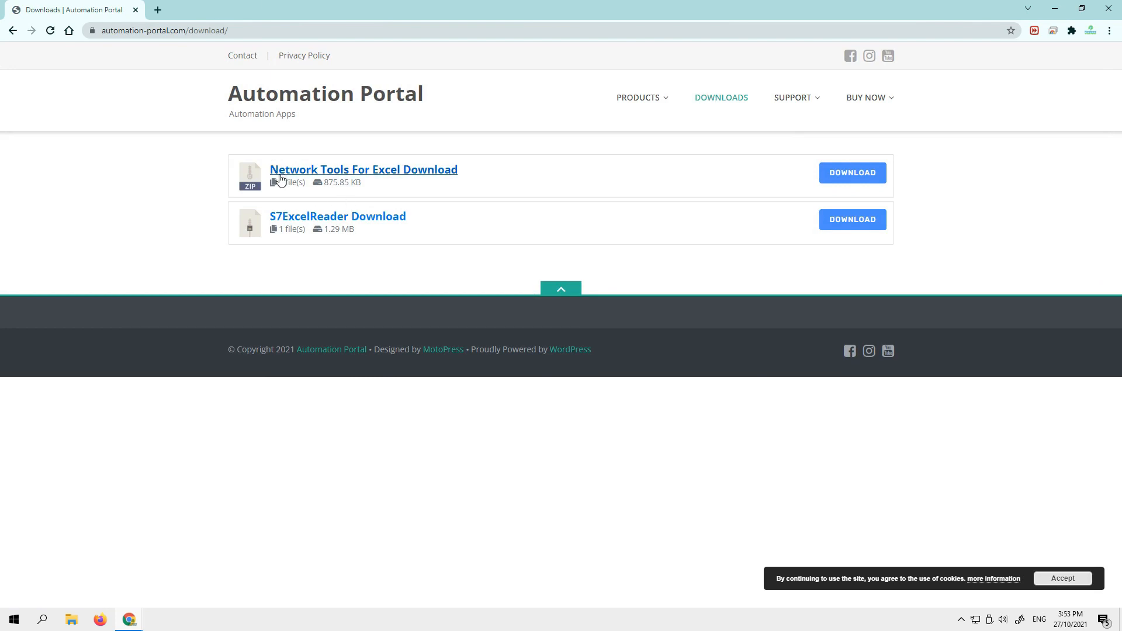
click(843, 180)
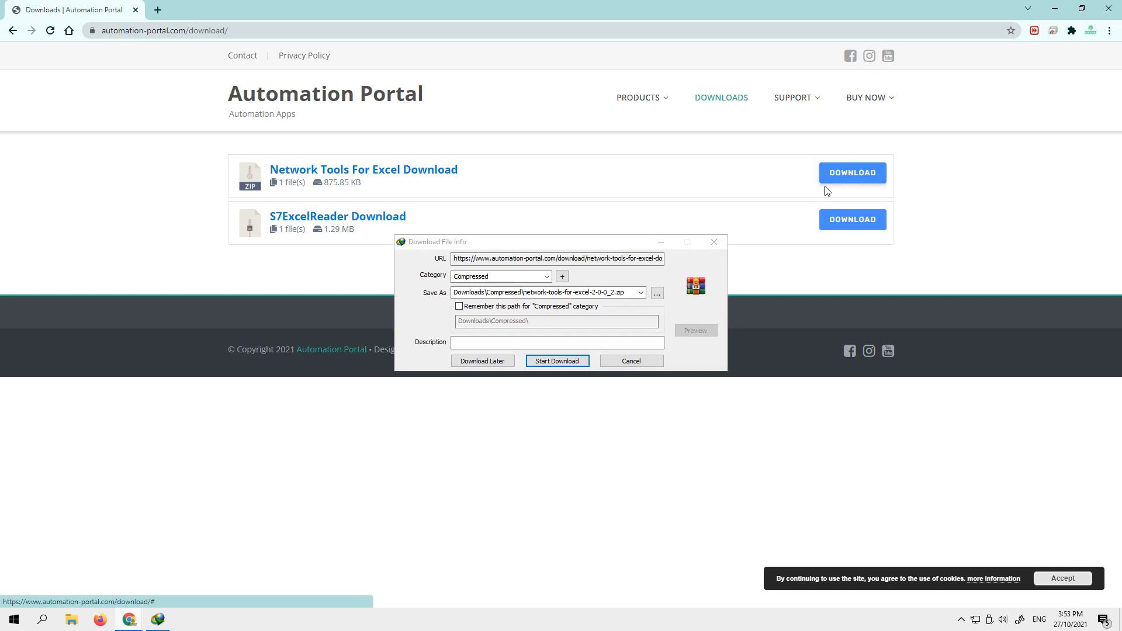
click(562, 361)
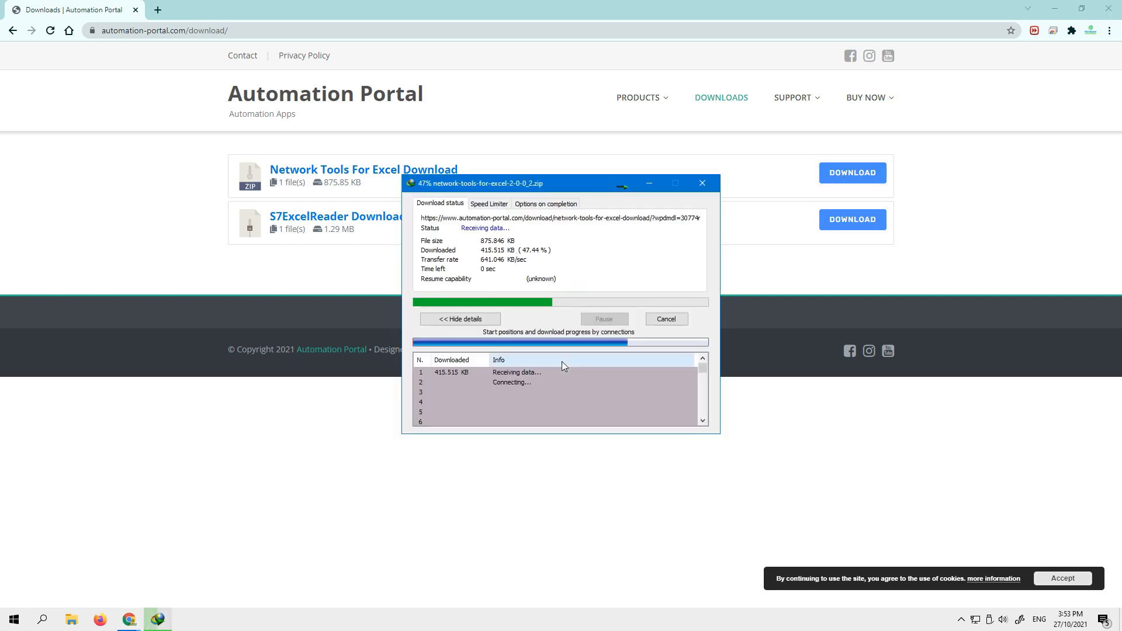
click(583, 347)
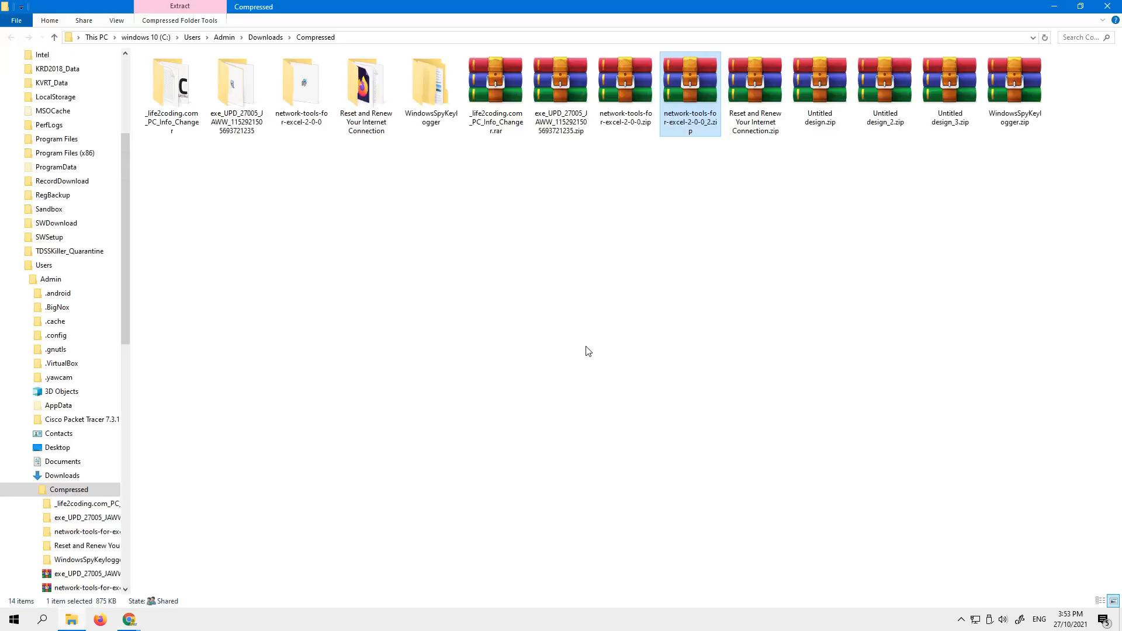
- Copy network-tools-for-excel-2-0-0_2.zip to the desktop and refresh the desktop
right_click(689, 113)
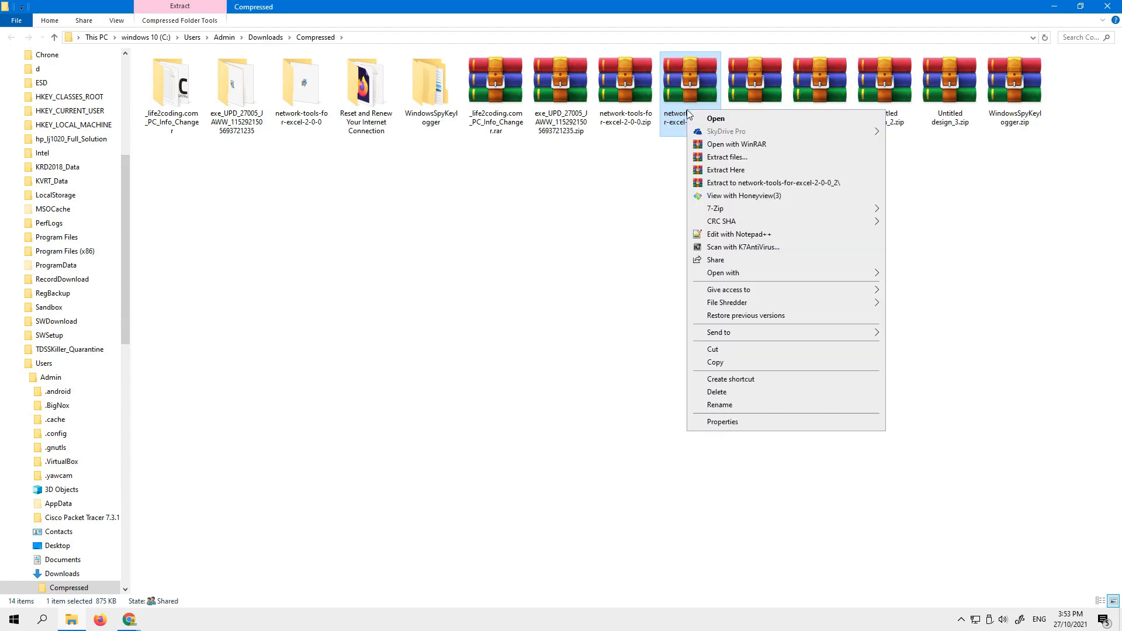
click(715, 361)
key(super+d)
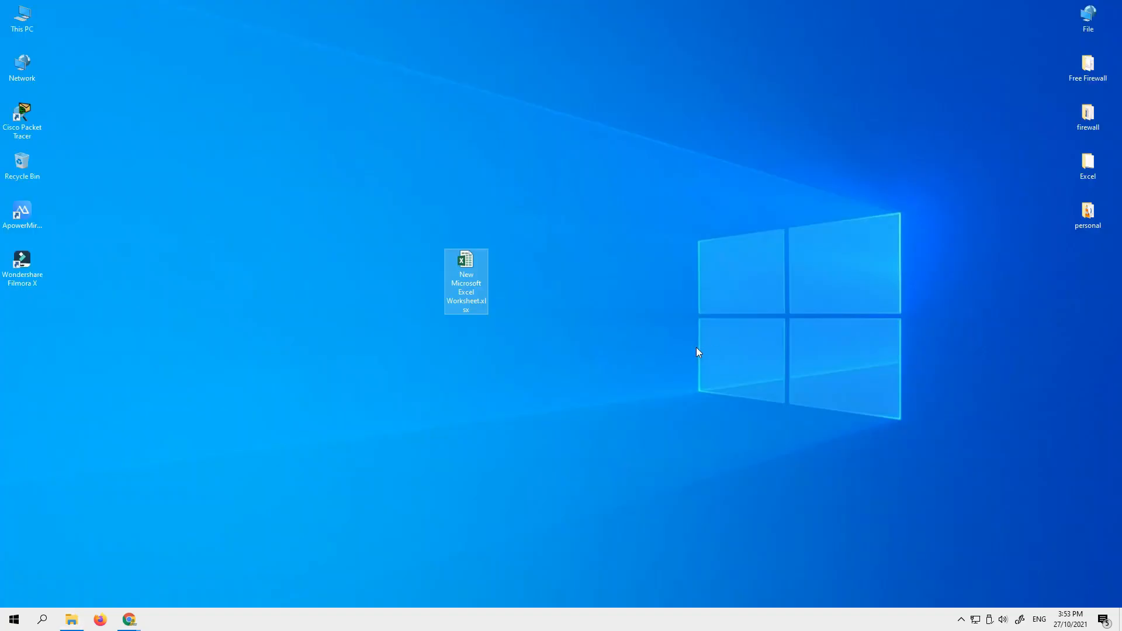
right_click(601, 200)
click(625, 252)
right_click(588, 257)
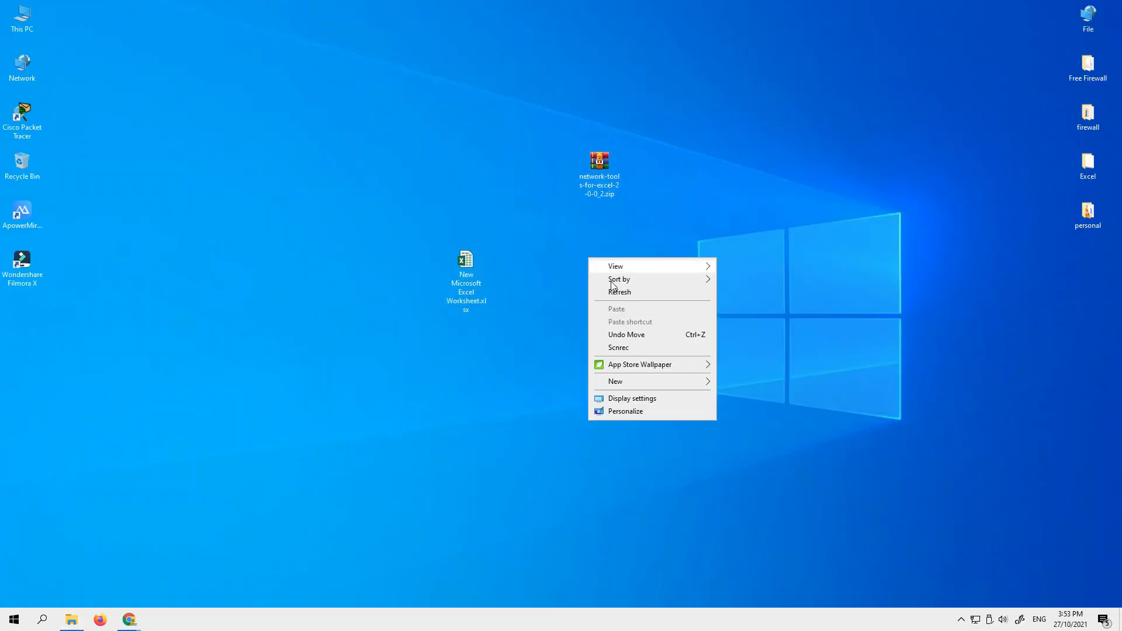
click(618, 288)
- Extract the desktop archive into its own folder, move that folder beside the worksheet file, and open it
right_click(600, 247)
right_click(600, 166)
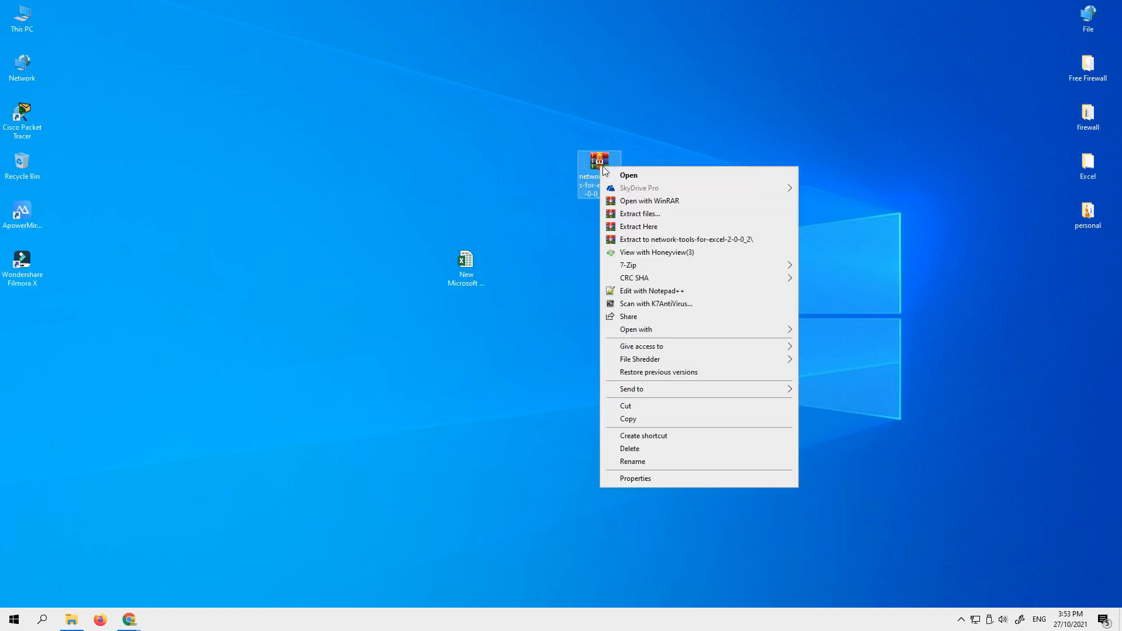
click(645, 238)
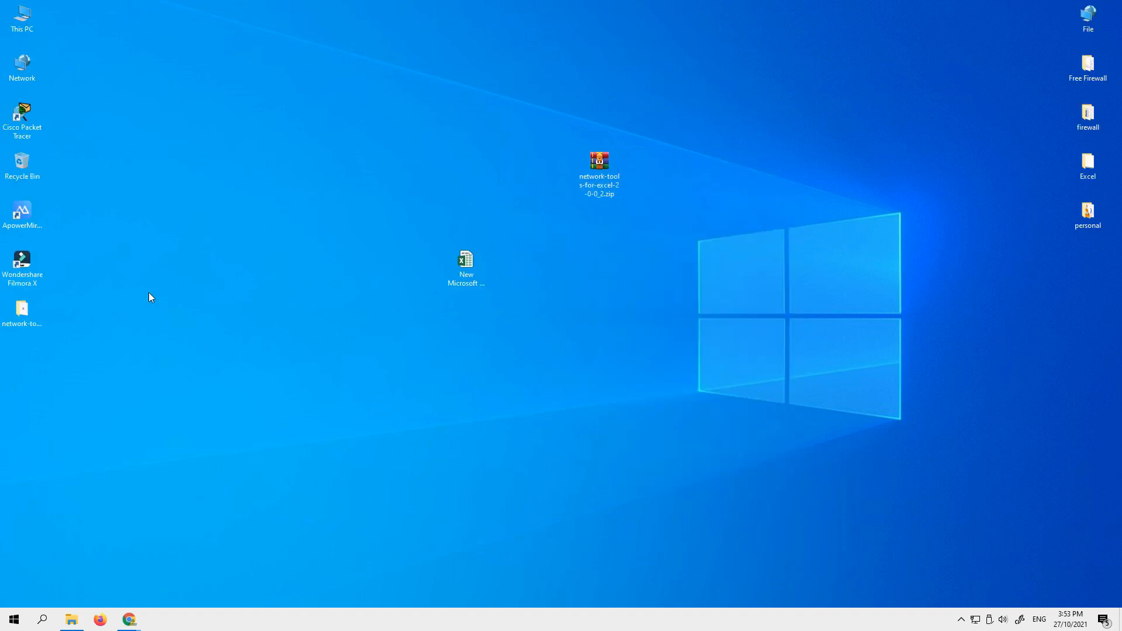
drag(31, 319, 645, 279)
double_click(647, 254)
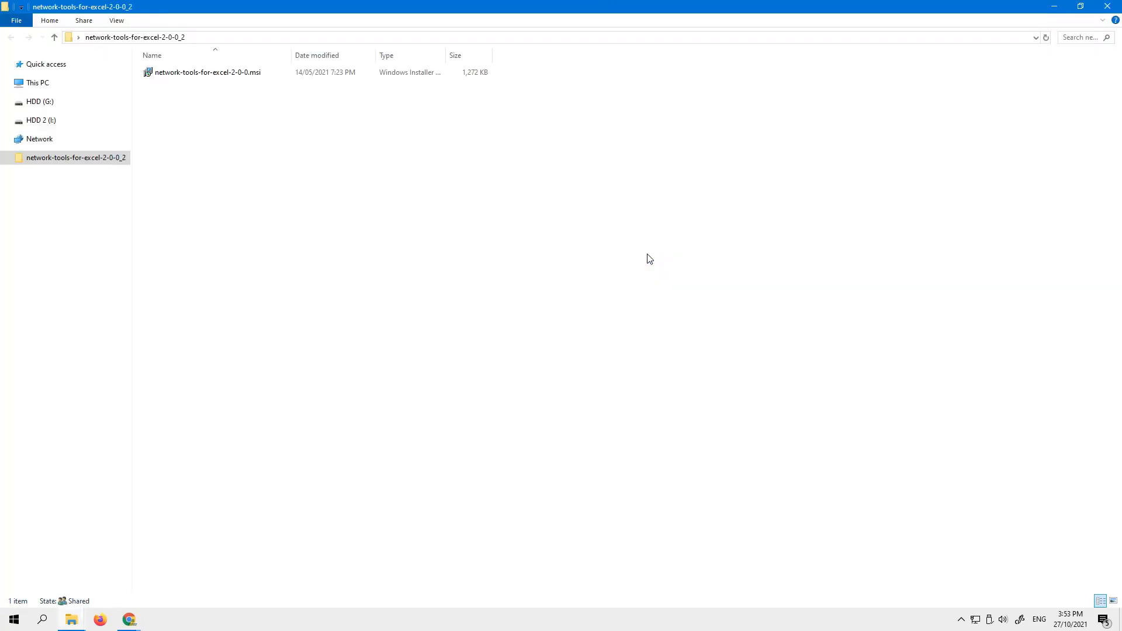
- Shrink the folder window and reopen the desktop worksheet to check Excel's ribbon before installation, then close it
key(super+Down)
double_click(461, 266)
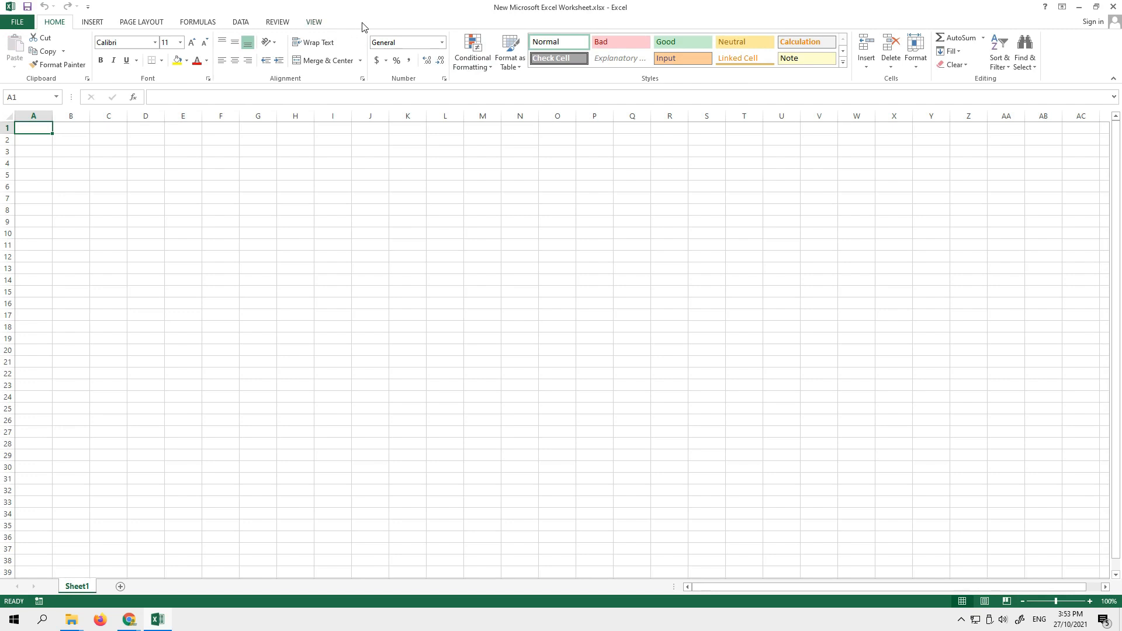
click(1112, 6)
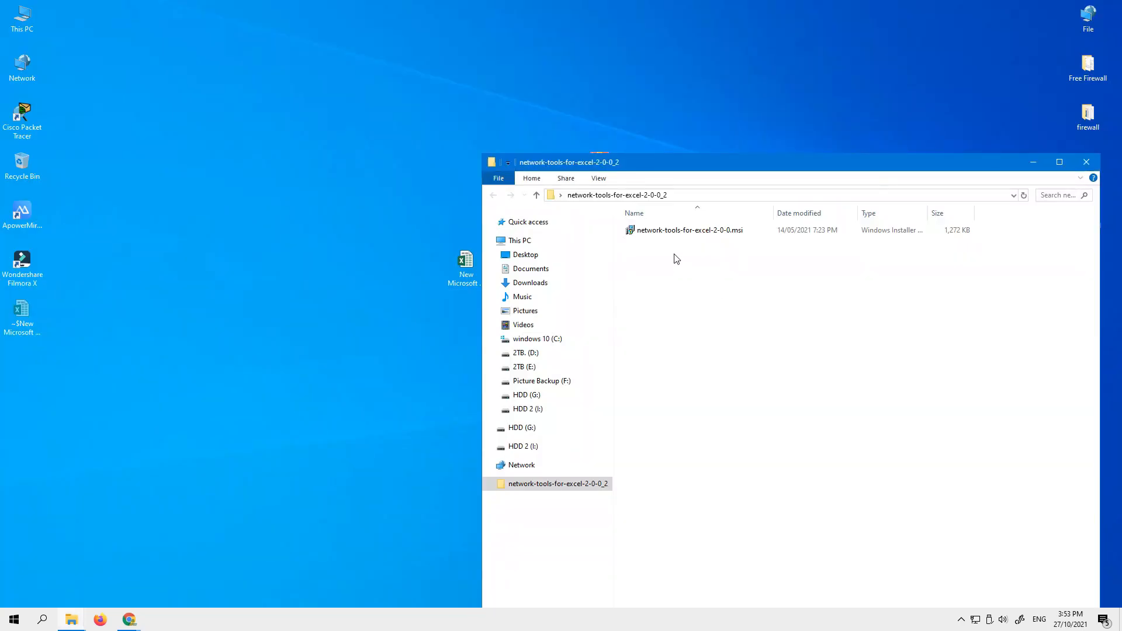
- Install Network Tools For Excel from network-tools-for-excel-2-0-0.msi, accepting the license agreement and finishing the setup wizard
double_click(672, 232)
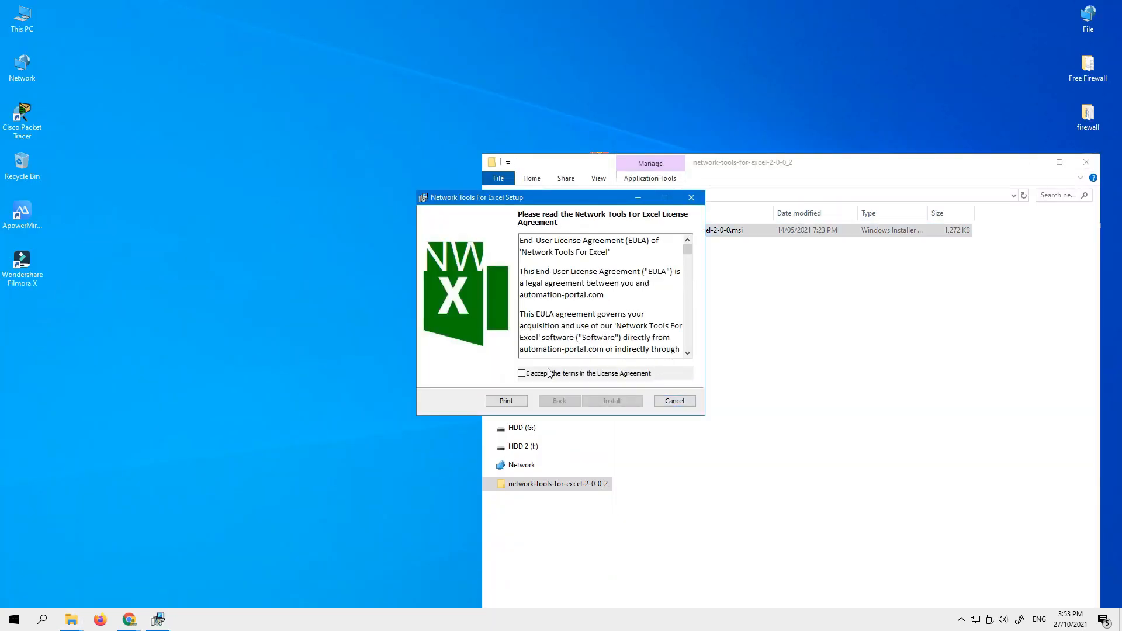
click(521, 373)
click(612, 401)
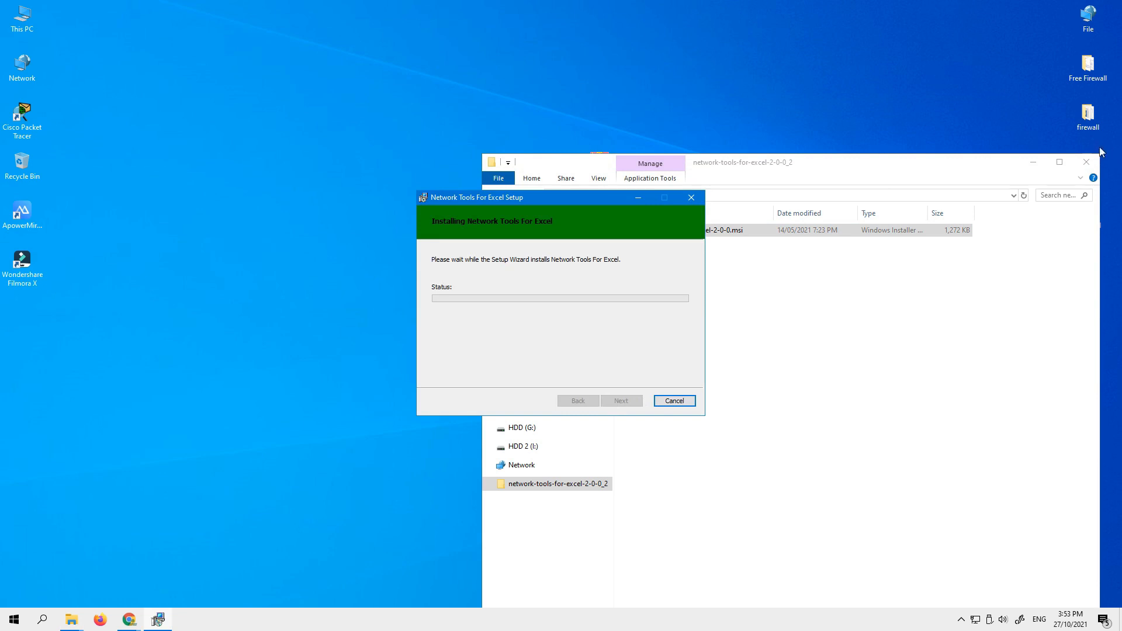
click(1088, 162)
drag(518, 197, 779, 231)
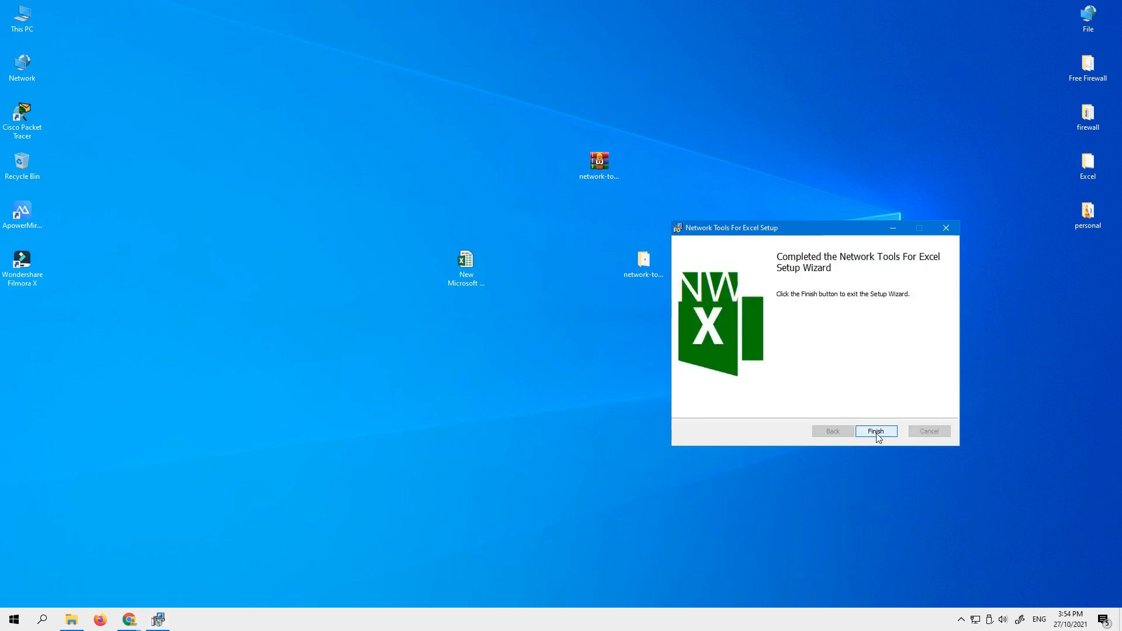
click(875, 431)
- Open the new Excel worksheet from the desktop with the add-in installed
right_click(797, 380)
click(671, 359)
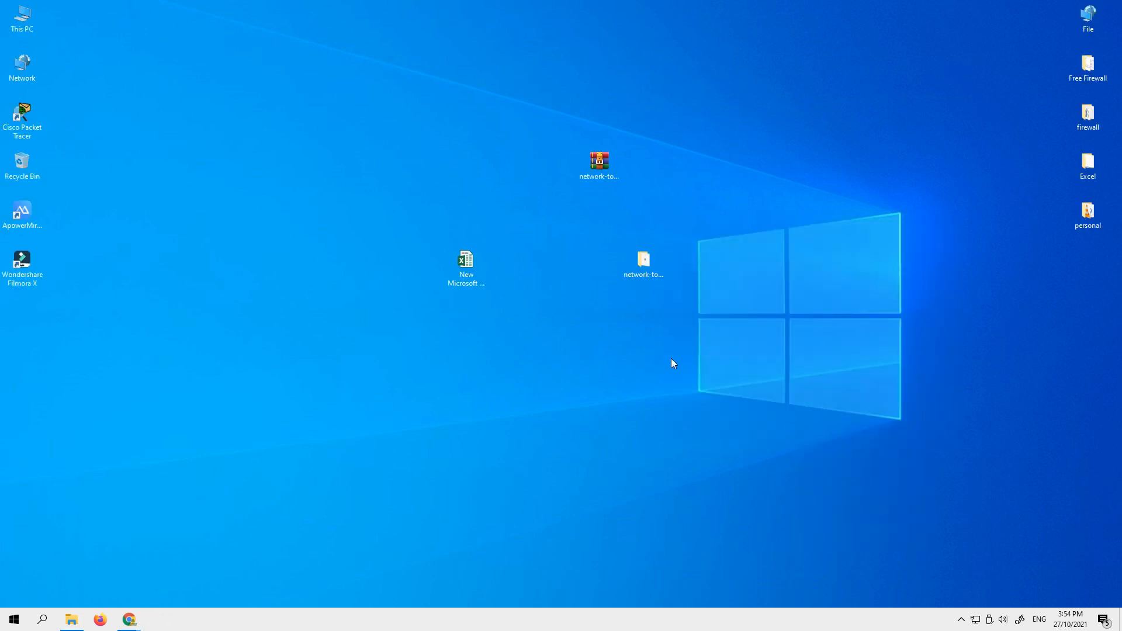
double_click(461, 271)
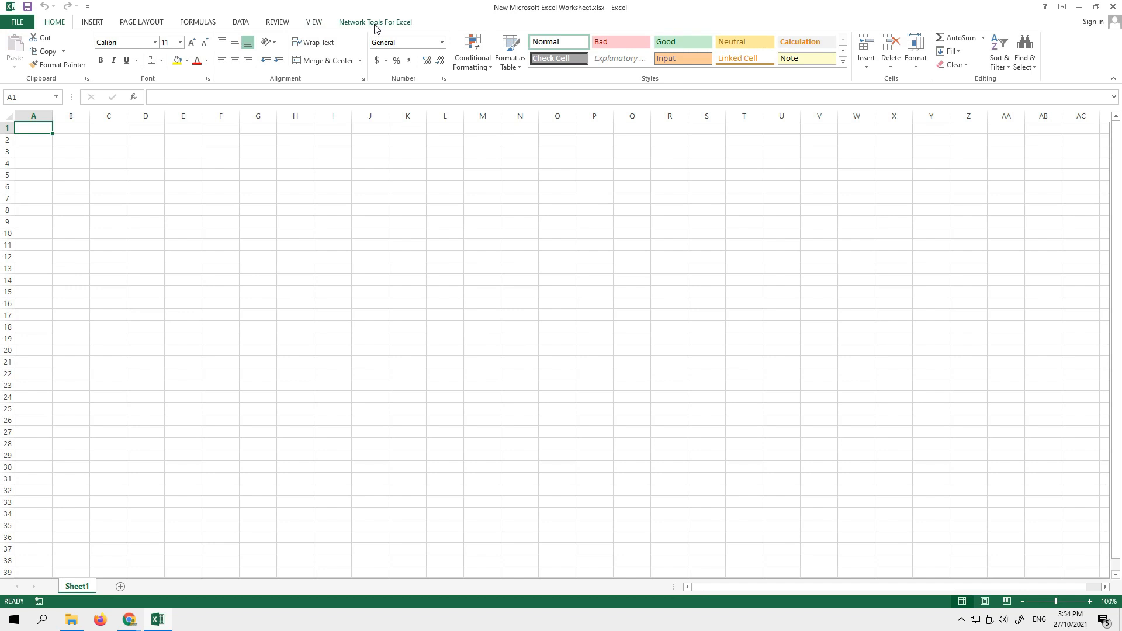
- Look over Excel's ribbon after the installation and bring up the Network Tools For Excel functions
click(95, 24)
click(280, 24)
click(316, 24)
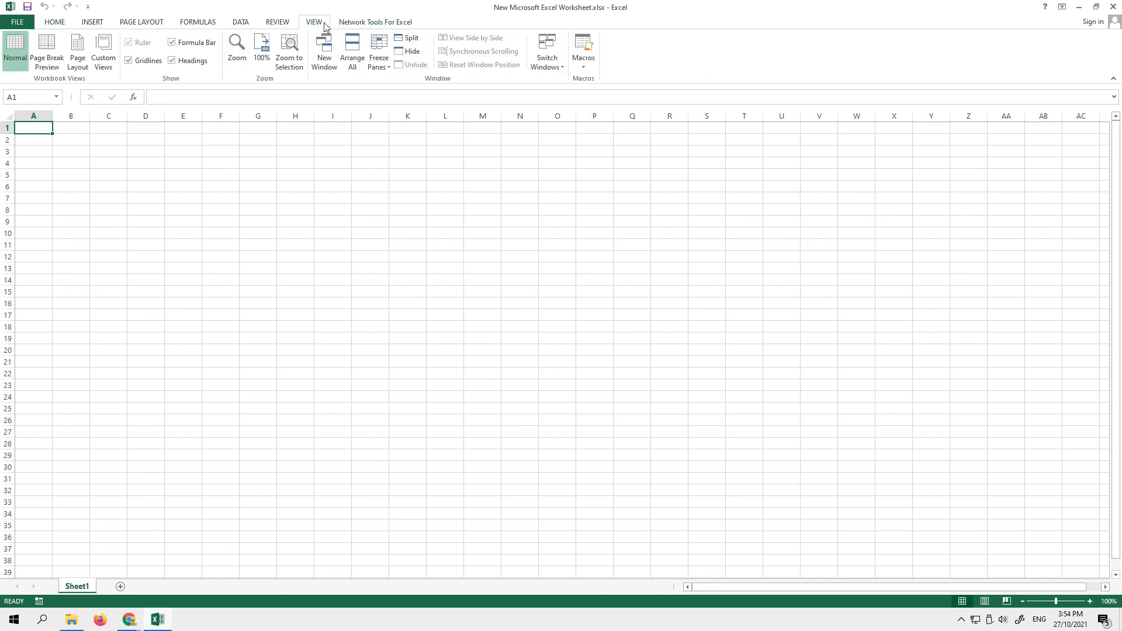
click(362, 24)
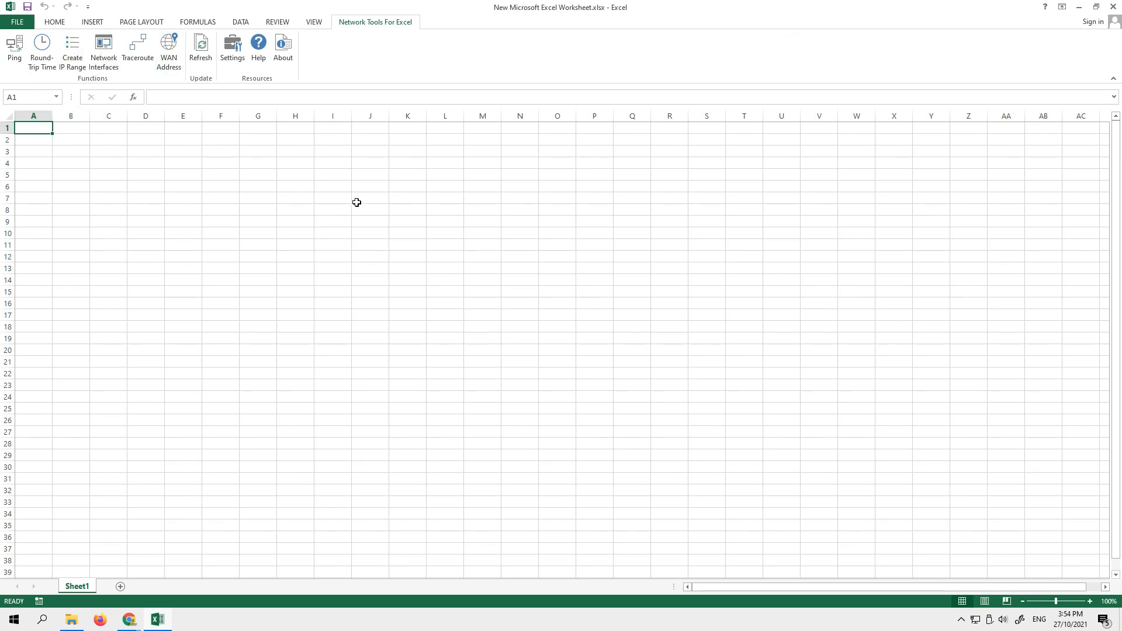
- Ping host 192.182.172.85 from cell A1 with a 500 ms timeout and 2 attempts
click(15, 55)
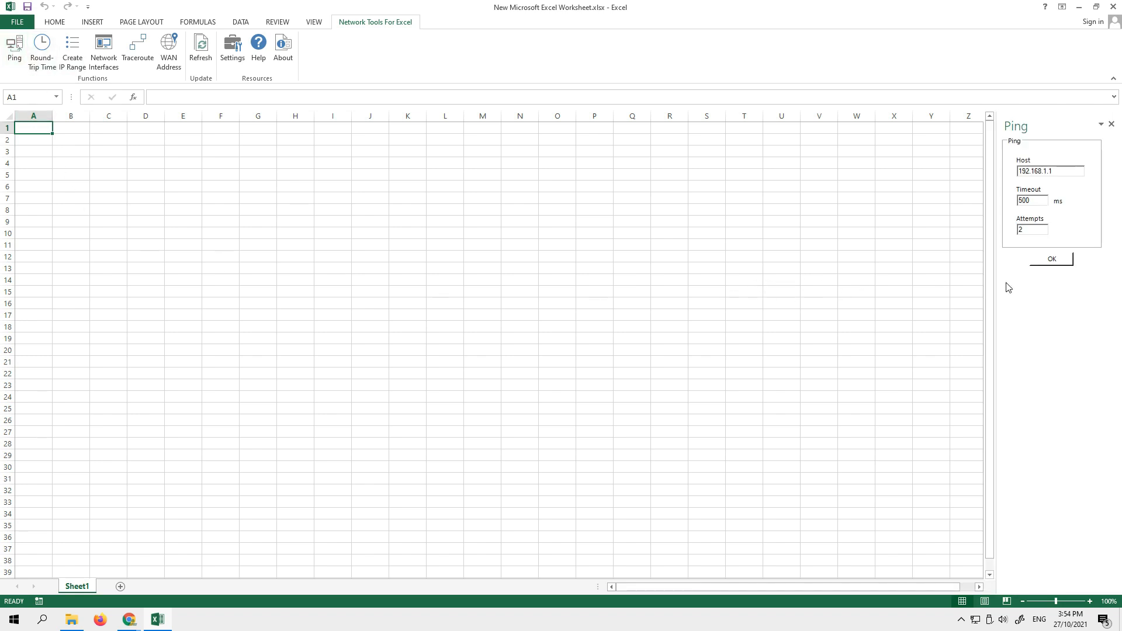
drag(1070, 171, 1006, 171)
text(192.182.172.85)
click(1057, 262)
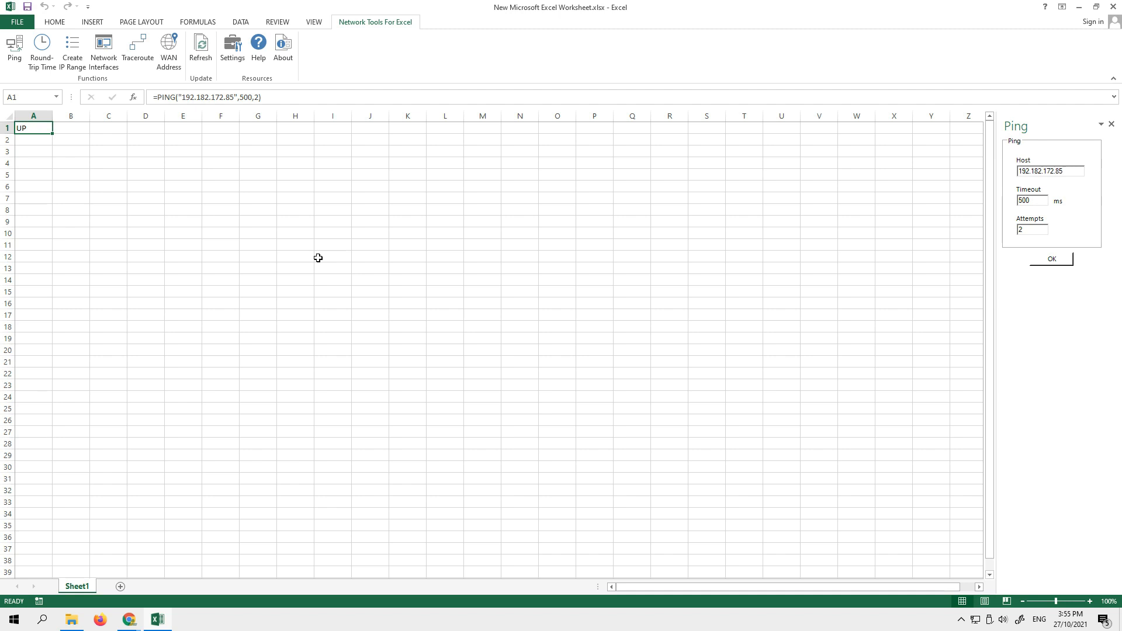
- Repeat the ping in A1 for hosts 192.182.172.86 and 192.182.172.87
click(1066, 172)
text(6)
click(1054, 262)
click(1052, 261)
- Get the round-trip time to host 192.182.172.254 in cell A1, with a 500 ms timeout and 2 attempts
click(42, 62)
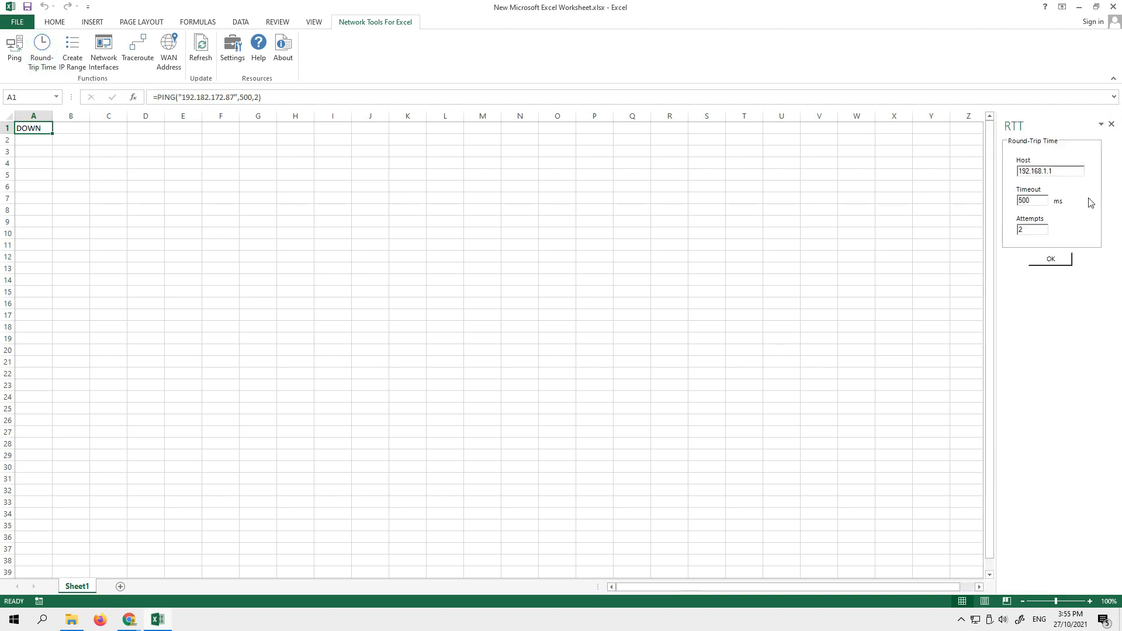
drag(1066, 171, 973, 168)
key(BackSpace)
text(192.182.172)
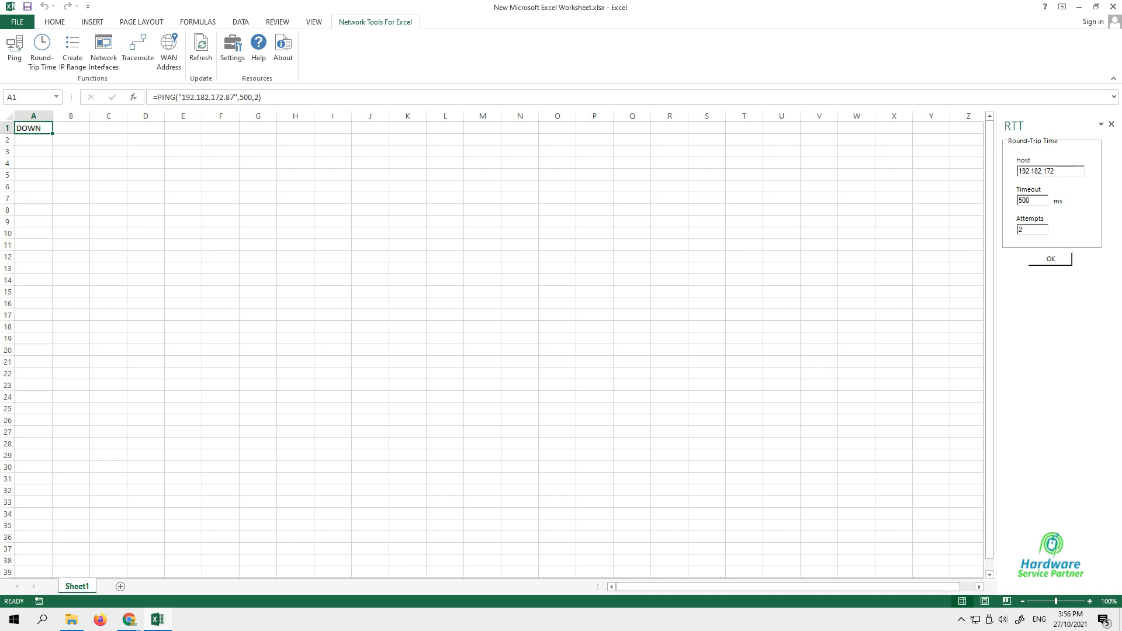
text(.254)
click(1050, 260)
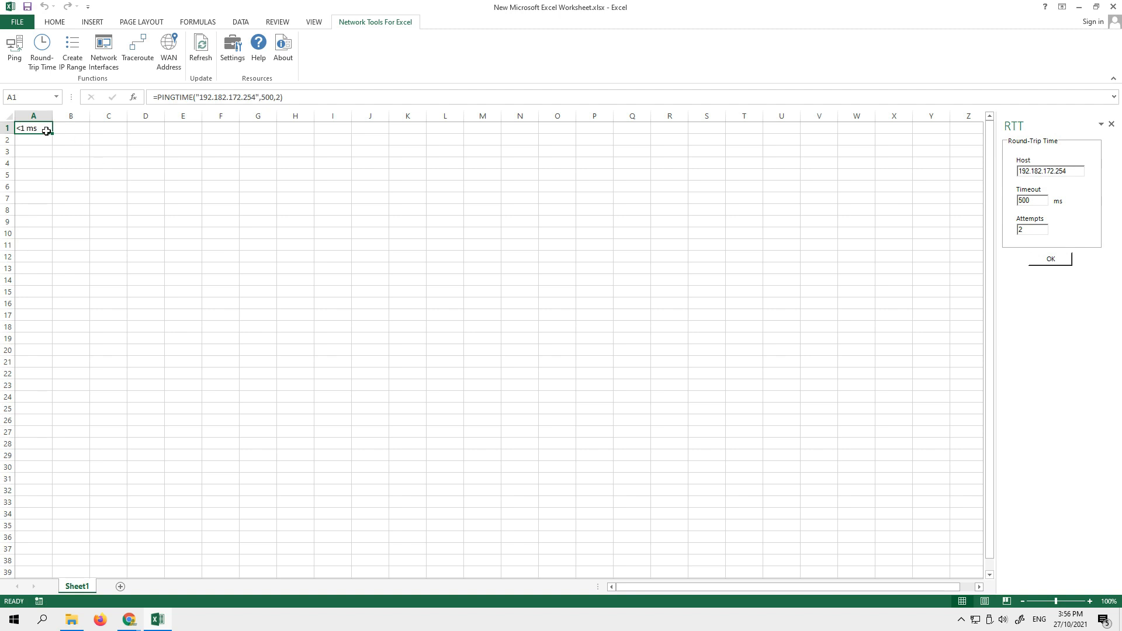
- Change the round-trip time host to 192.182.172.85 and run the function again in A1
click(1074, 168)
key(BackSpace)
key(BackSpace)
key(BackSpace)
text(85)
click(1059, 262)
- Start a continuous Windows ping with the Run command "ping 192.182.172.85 -t"
key(super+r)
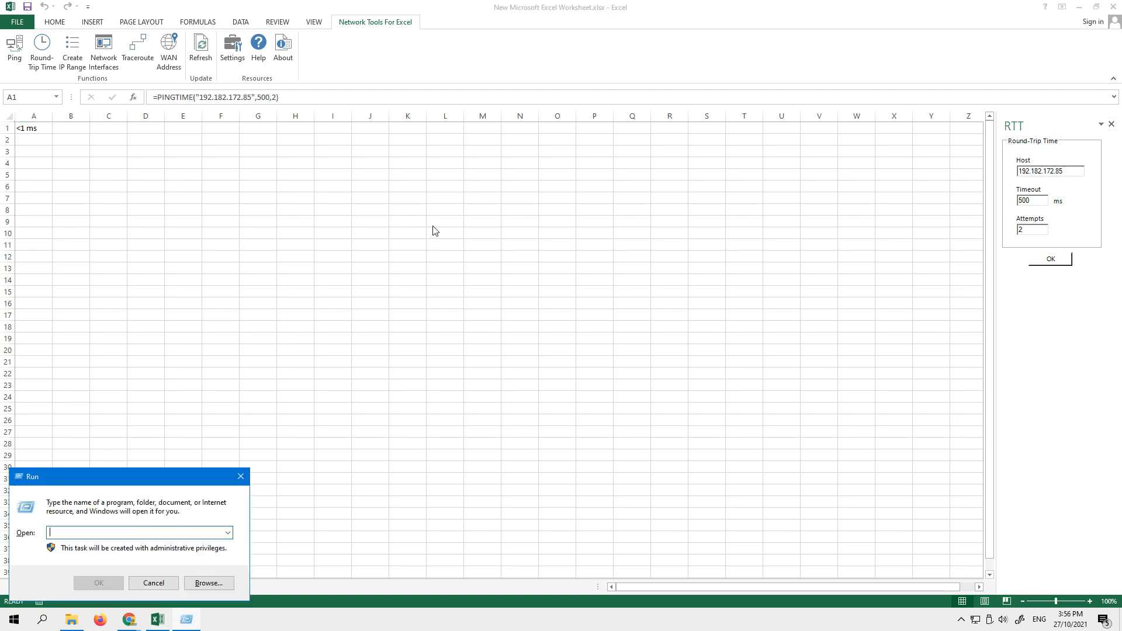
text(ping)
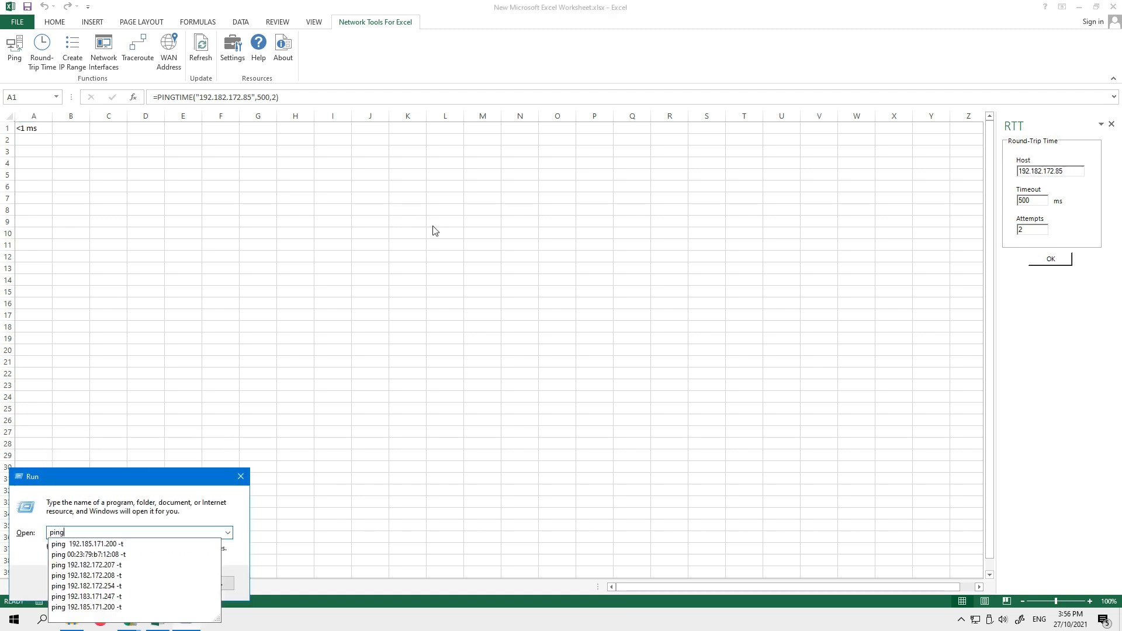
text(1)
key(BackSpace)
text(192.18)
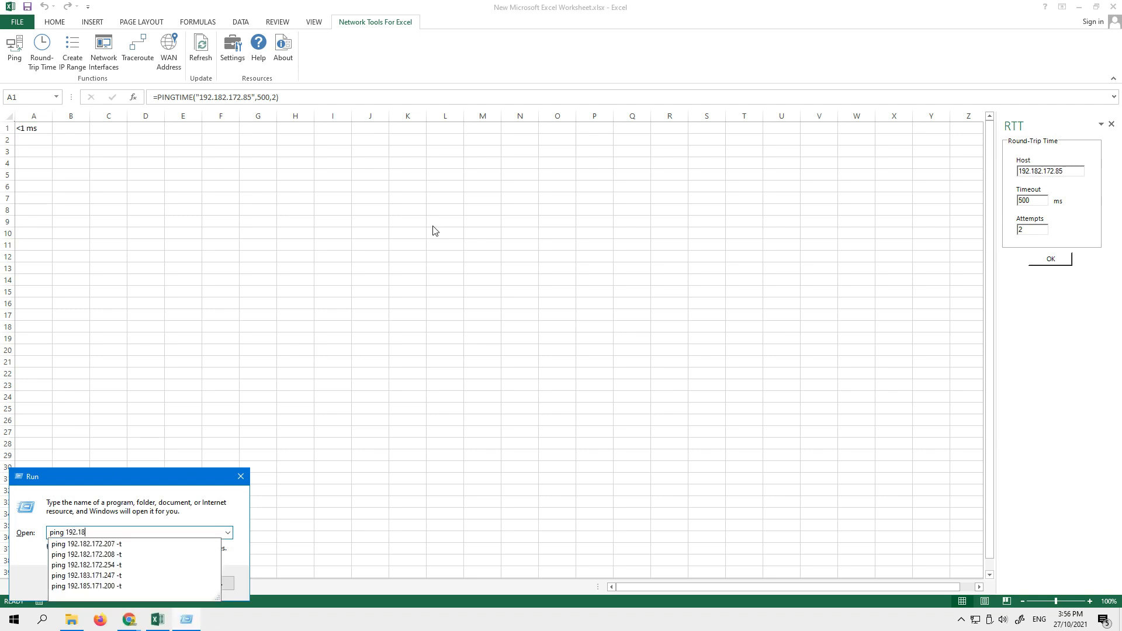
text(2.172.85 -t)
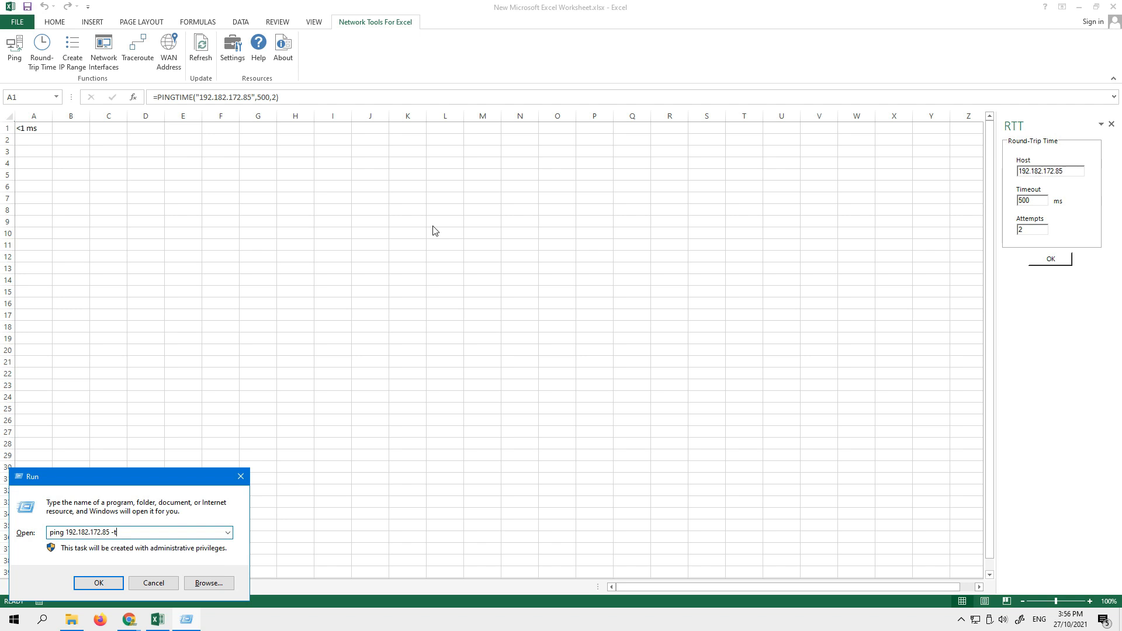
key(Return)
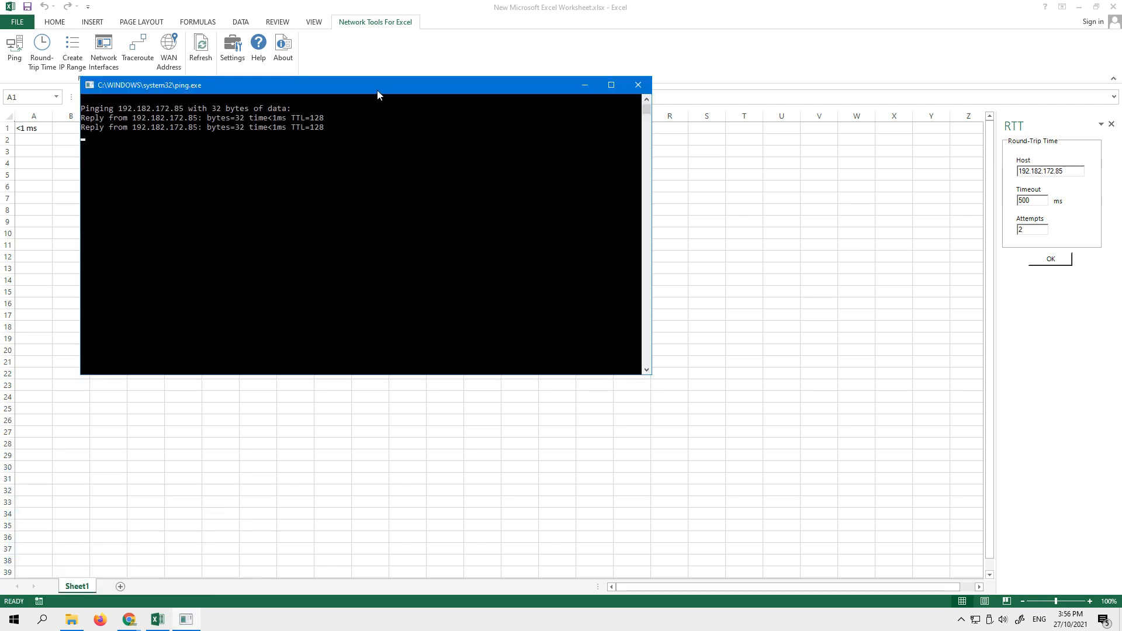
- Compare the reply times in the ping window with the round-trip time in A1, dismiss the download manager warning and close the ping window
drag(377, 89, 537, 180)
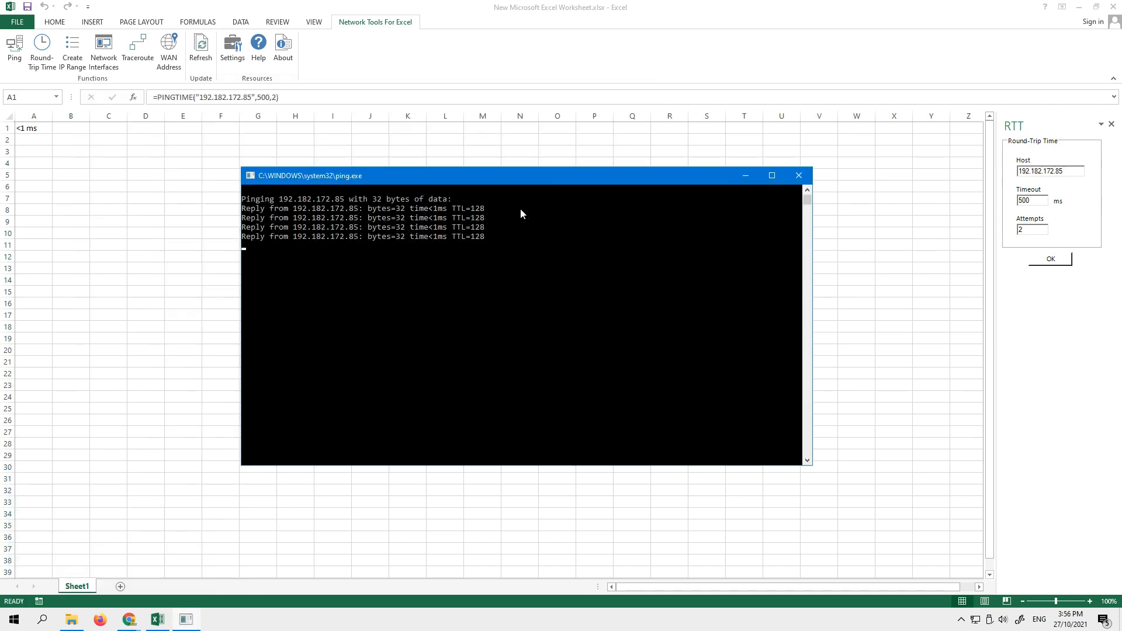
drag(438, 208, 445, 257)
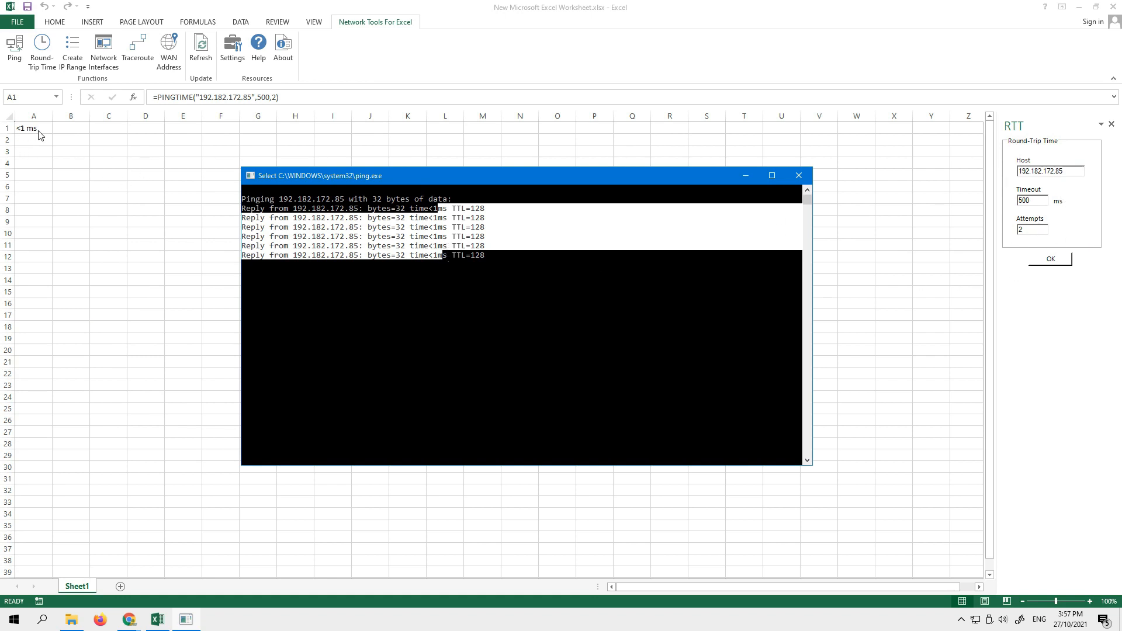
click(444, 237)
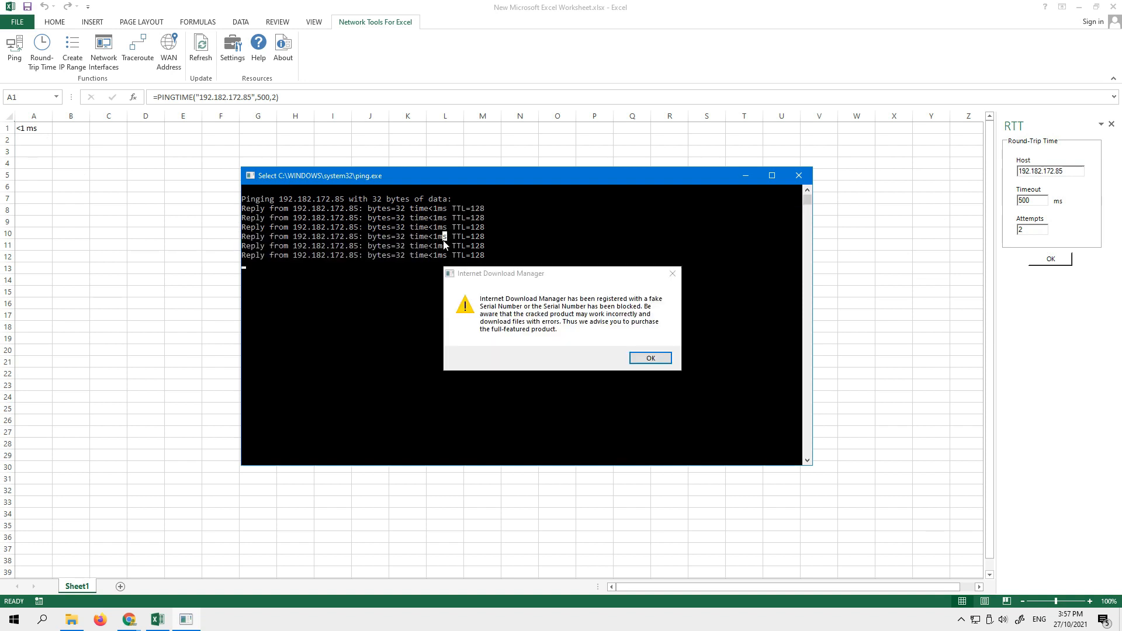
click(673, 274)
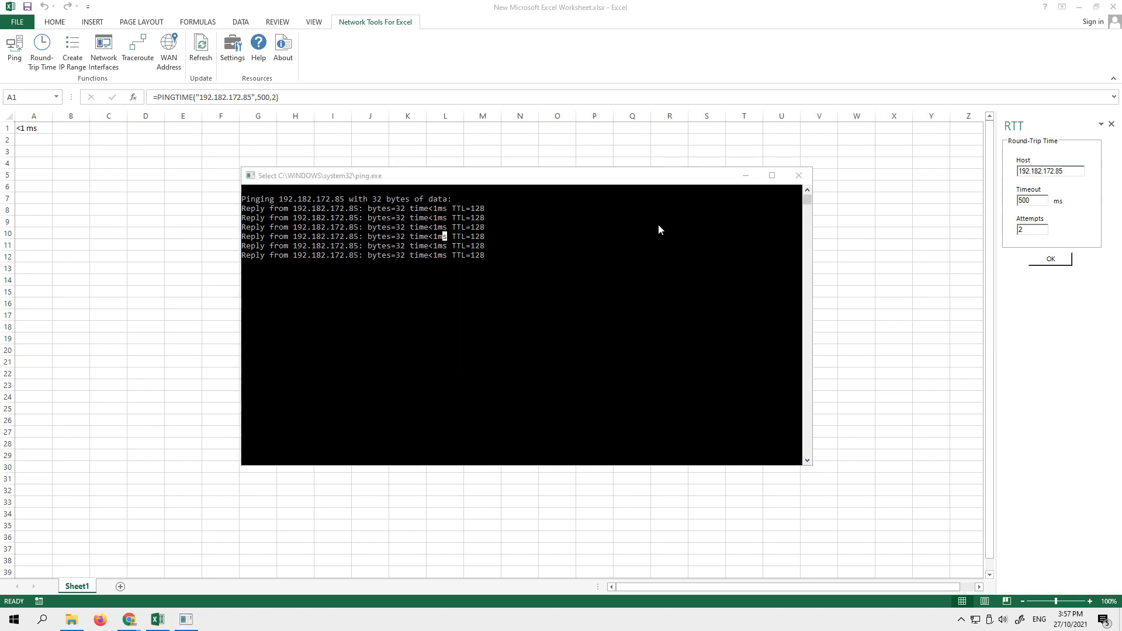
click(793, 181)
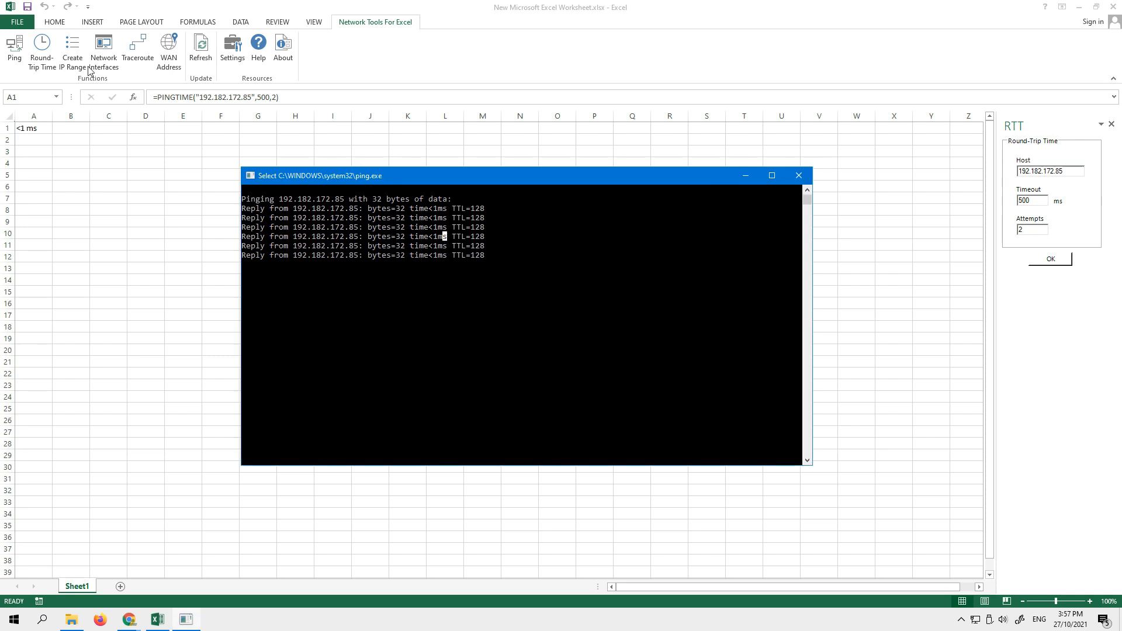
click(801, 176)
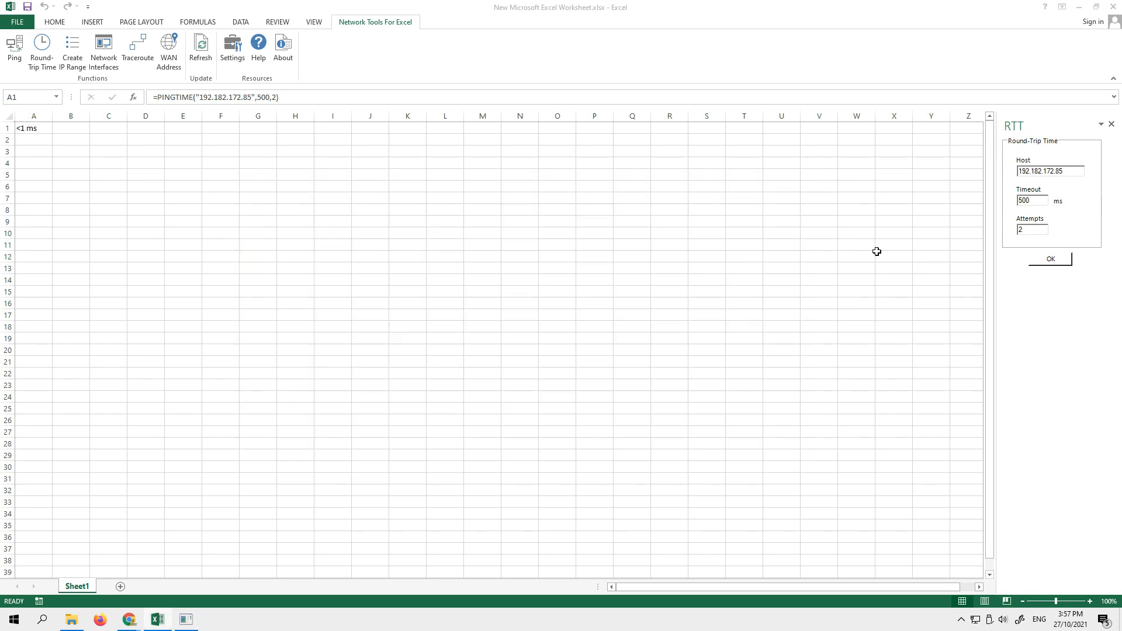
- Clear the round-trip time formula from cell A1
click(264, 205)
click(32, 133)
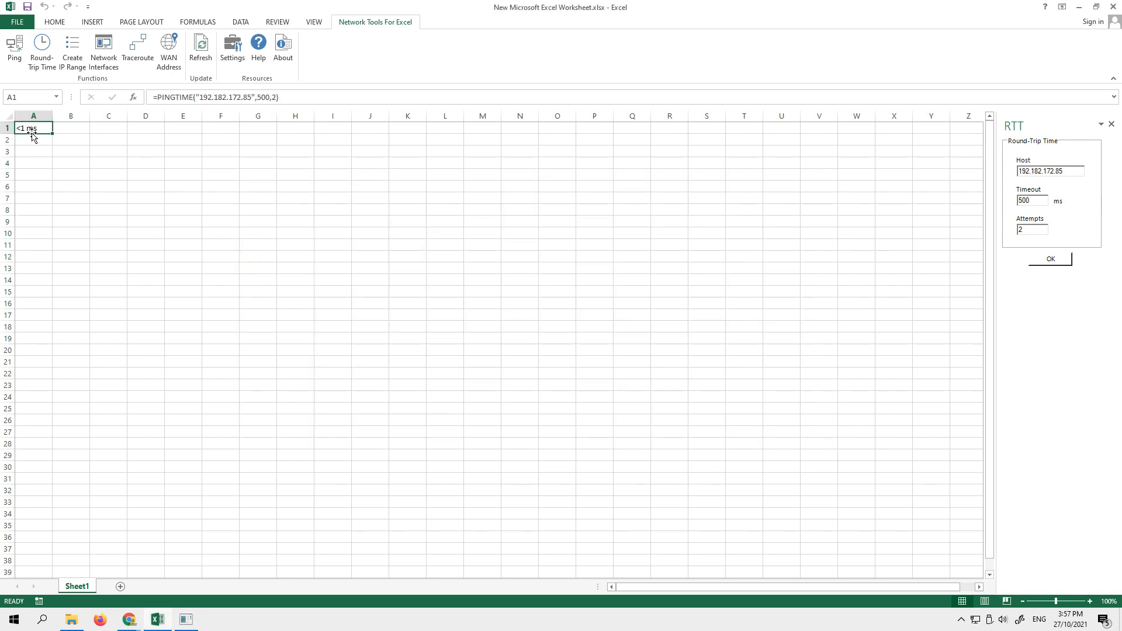
key(Delete)
- Start Create IP Range at cell D7 and set the range's starting address to 192.182.5.4
click(153, 197)
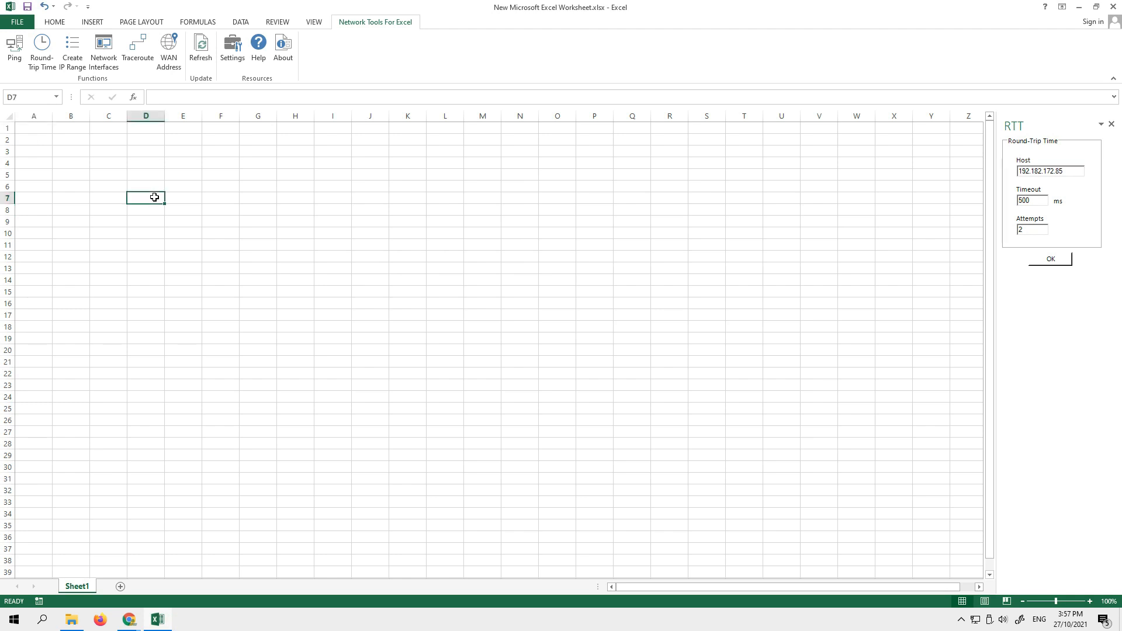
click(71, 56)
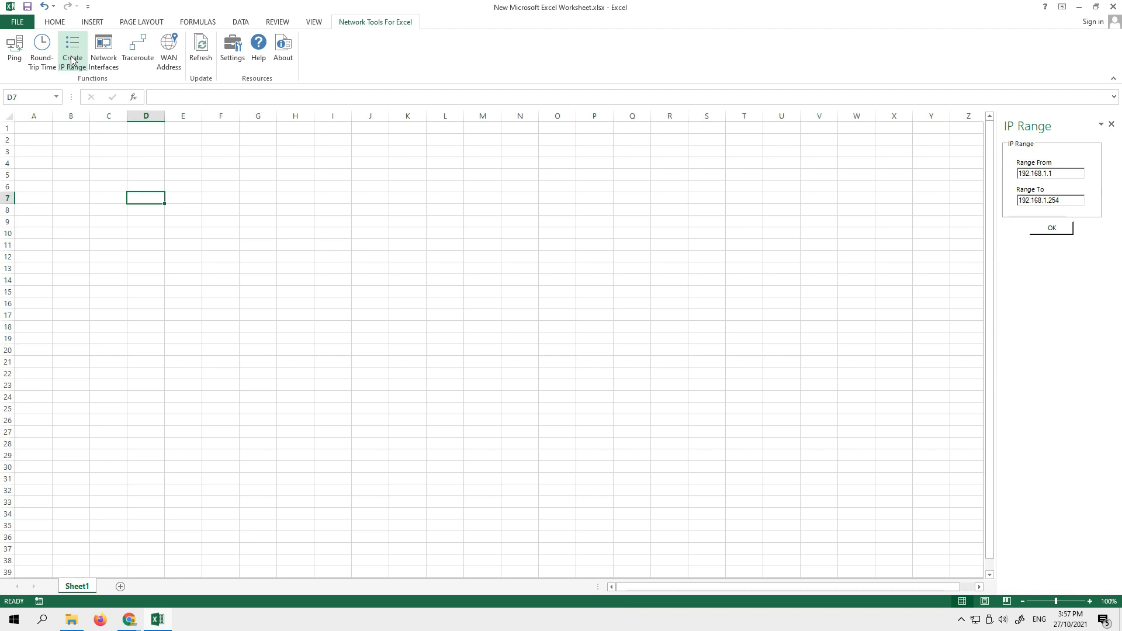
click(1062, 176)
key(BackSpace)
key(BackSpace)
key(BackSpace)
key(BackSpace)
key(BackSpace)
key(BackSpace)
key(BackSpace)
key(BackSpace)
key(BackSpace)
key(BackSpace)
text(192.182.5)
- Set the range's ending address to 192.182.5.254 and generate the address list from cell D7
drag(1070, 201, 964, 198)
key(BackSpace)
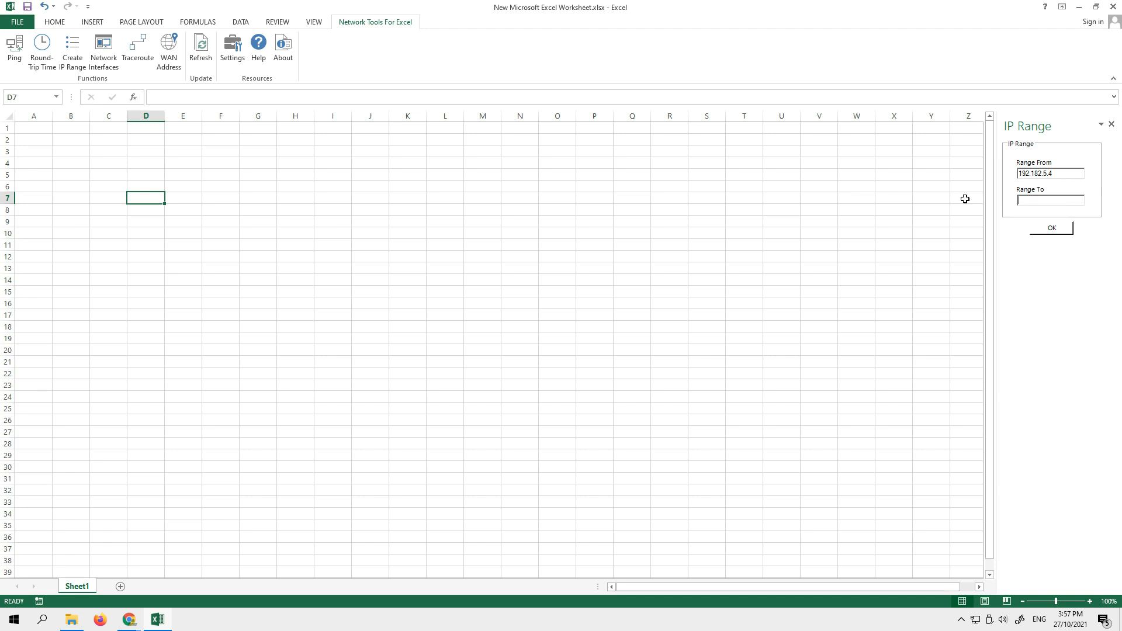
text(192.182.5.254)
click(1051, 239)
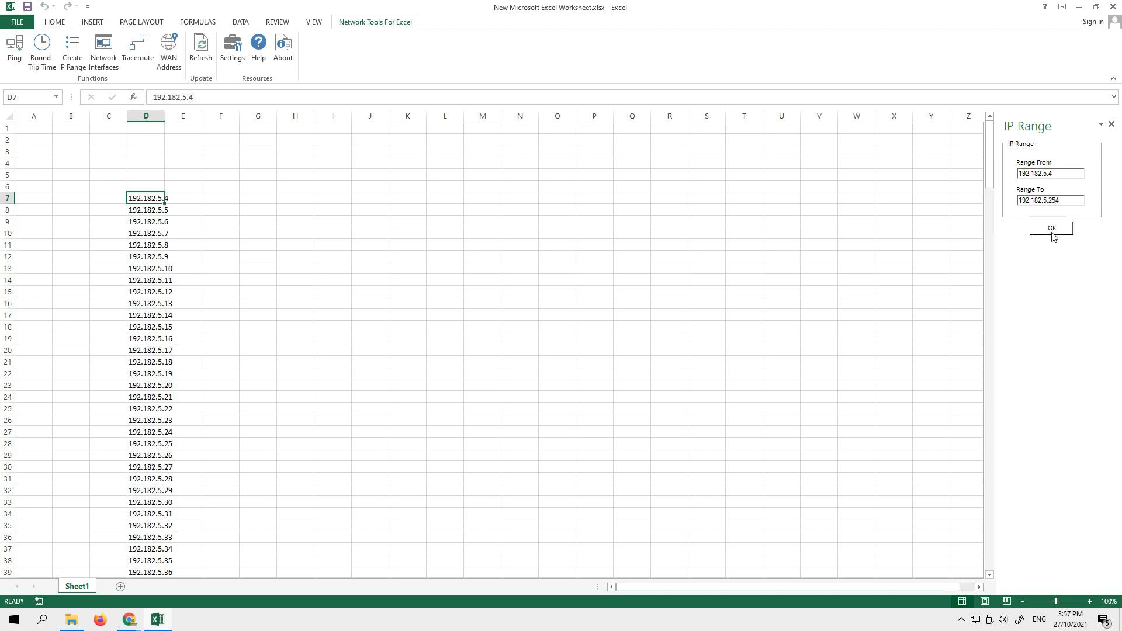
- Widen column D and generate the same IP address range again, starting in cell A1
click(231, 251)
drag(164, 115, 193, 113)
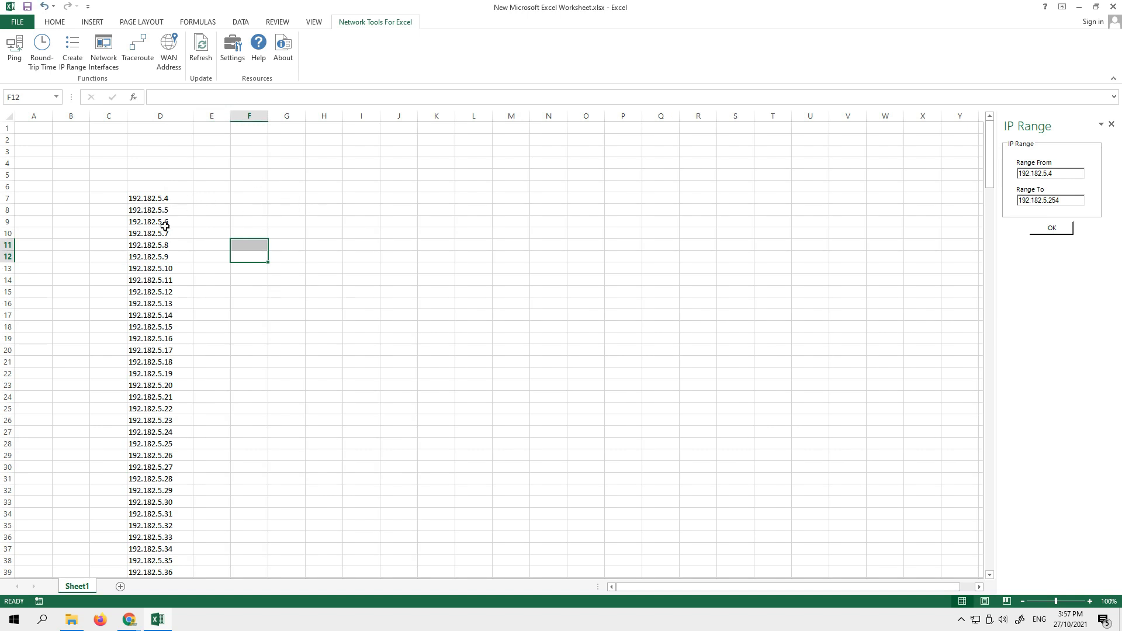
click(30, 128)
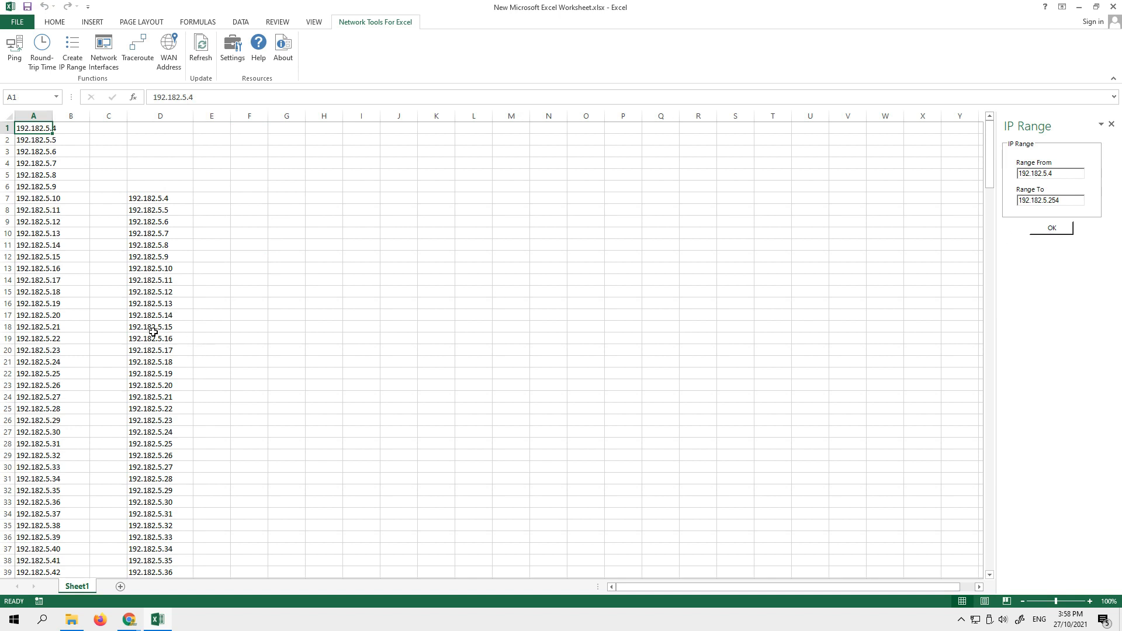
- Delete the duplicate address list from column D and widen column A to about two and a half times its width
drag(166, 202, 177, 610)
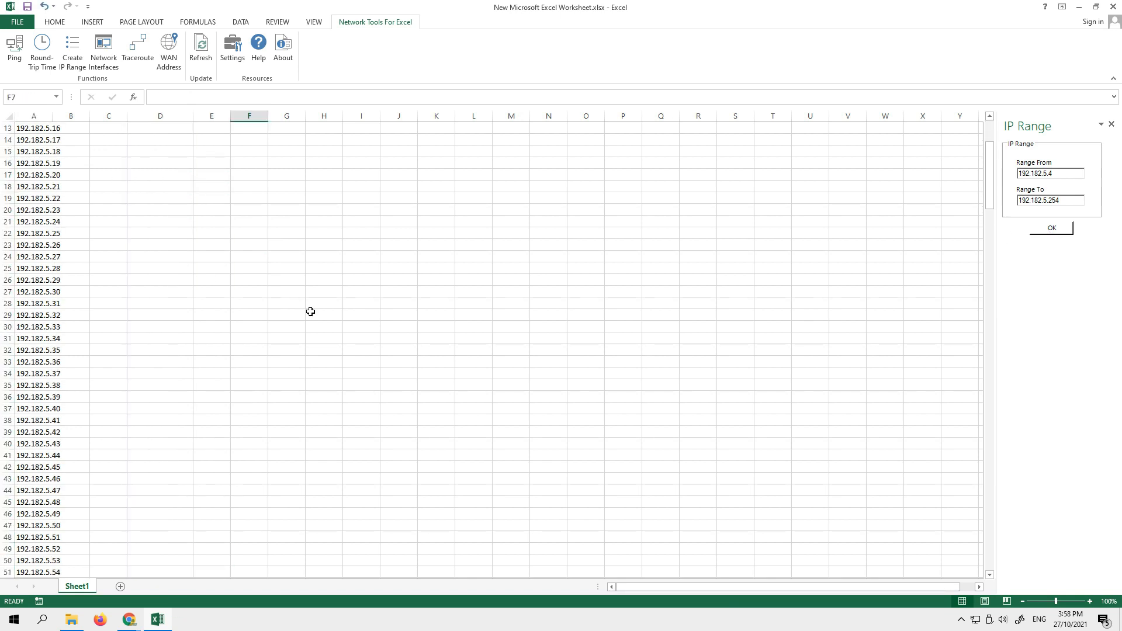
scroll(310, 312, up, 4)
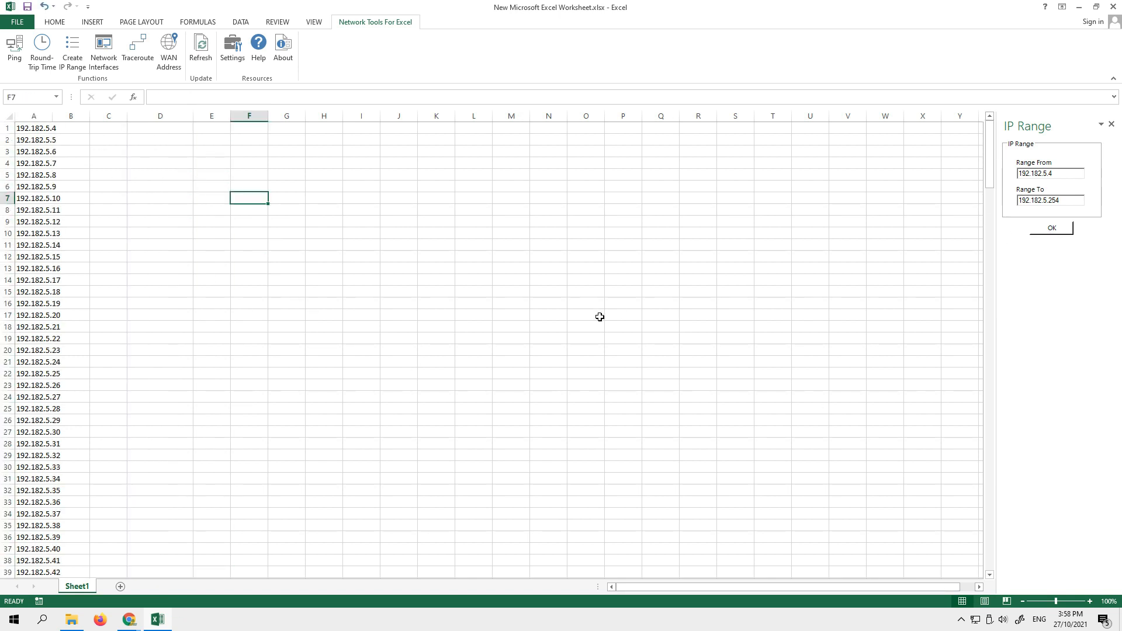
drag(52, 116, 109, 116)
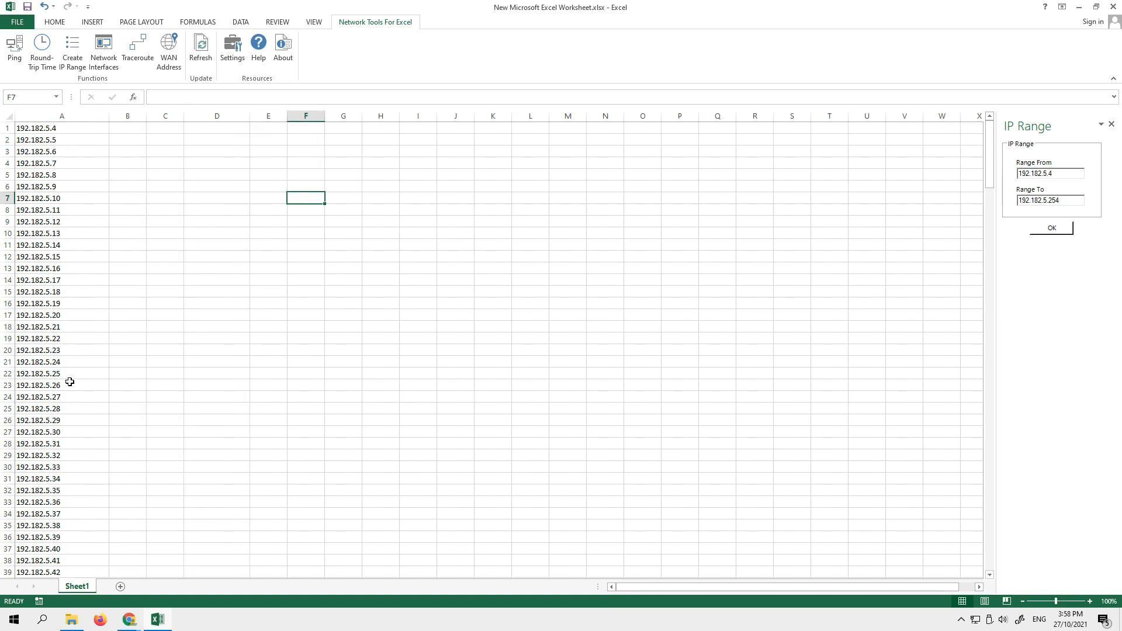
click(76, 140)
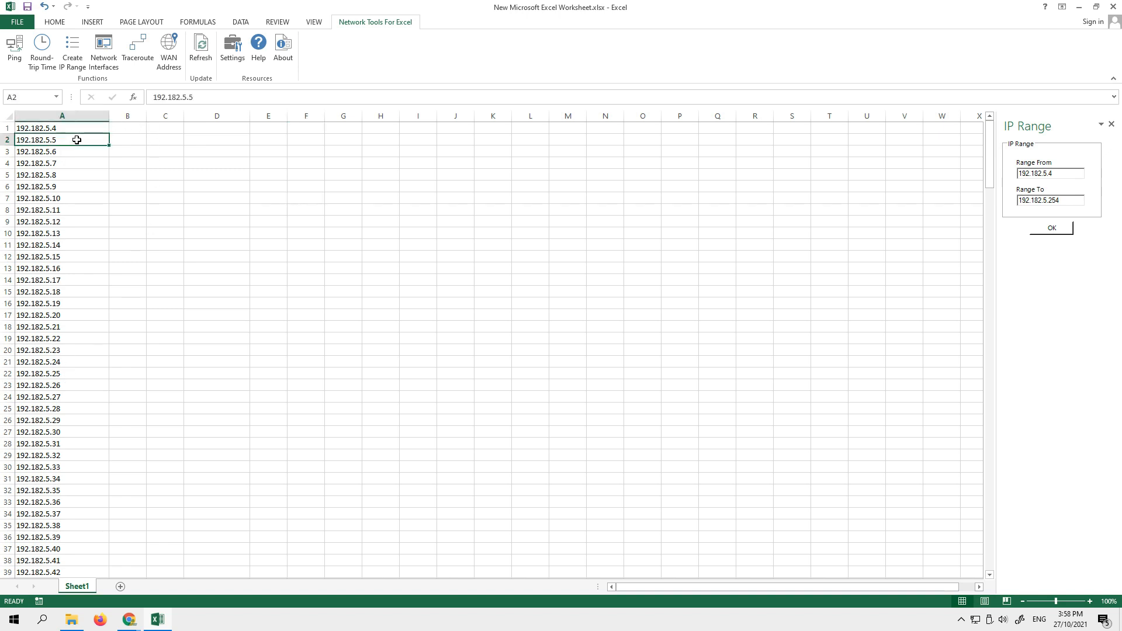
click(125, 140)
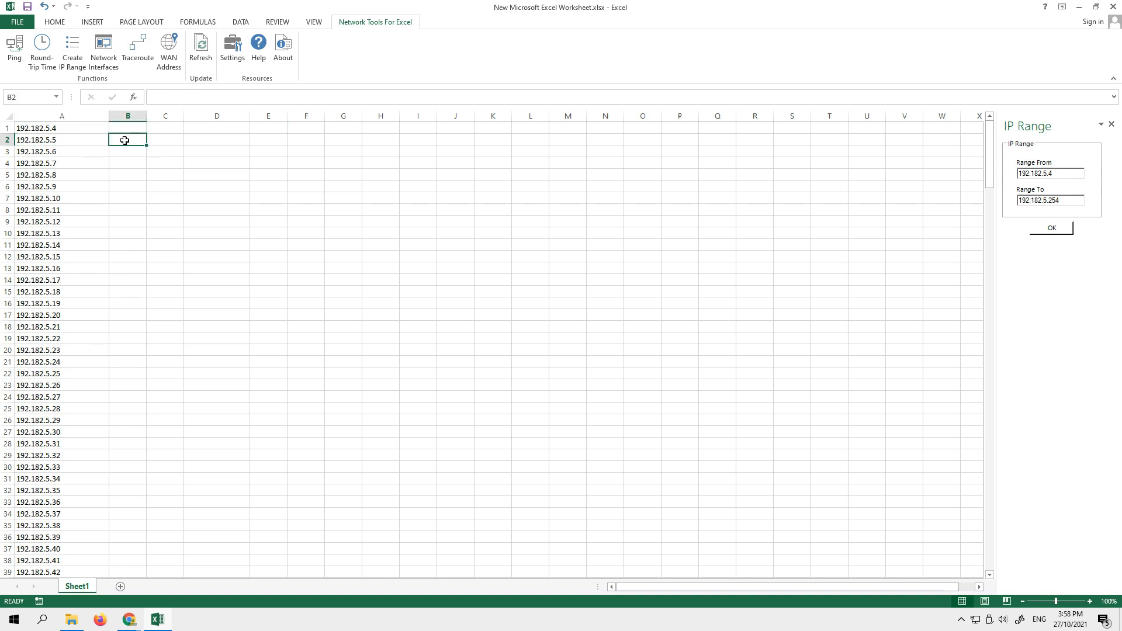
click(162, 141)
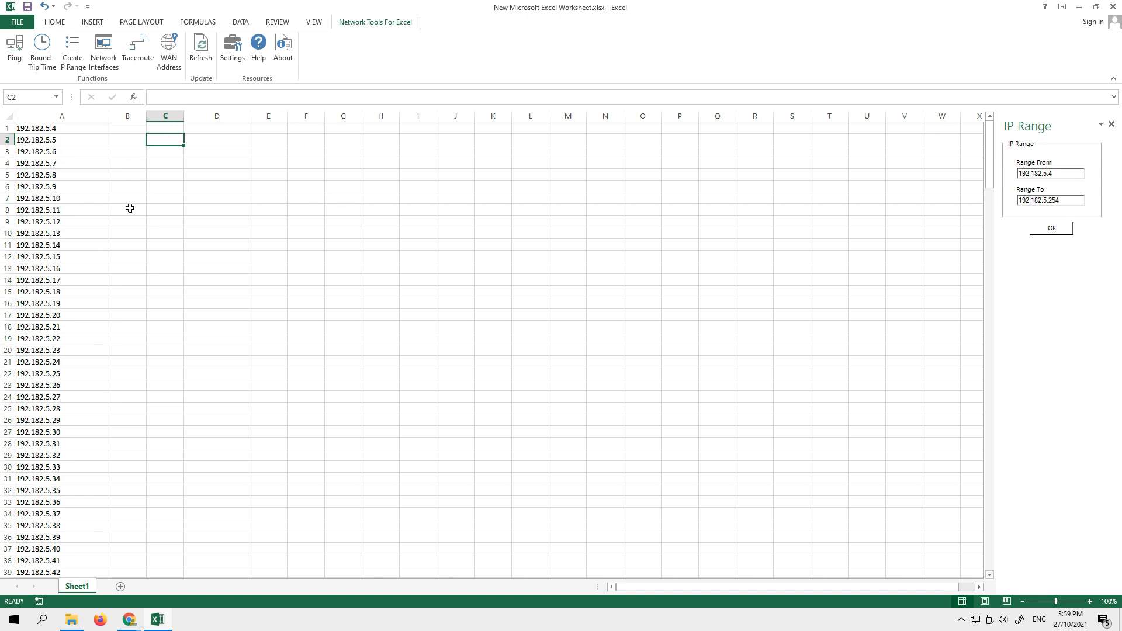
scroll(148, 223, down, 3)
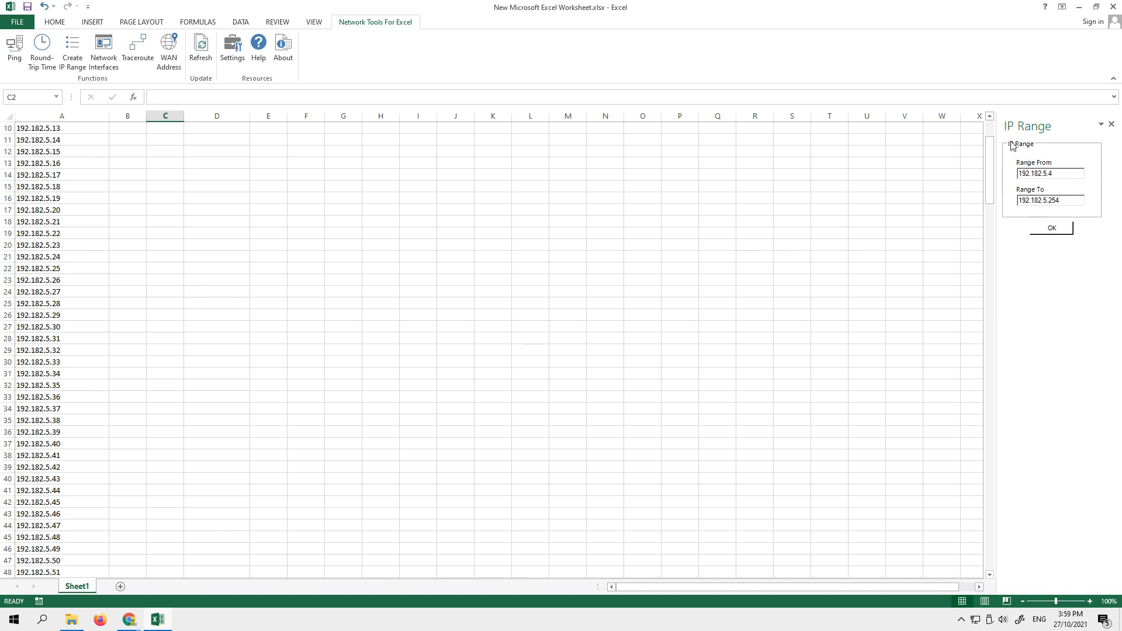
- Close the IP Range pane and clear the generated address list from column A
click(1111, 124)
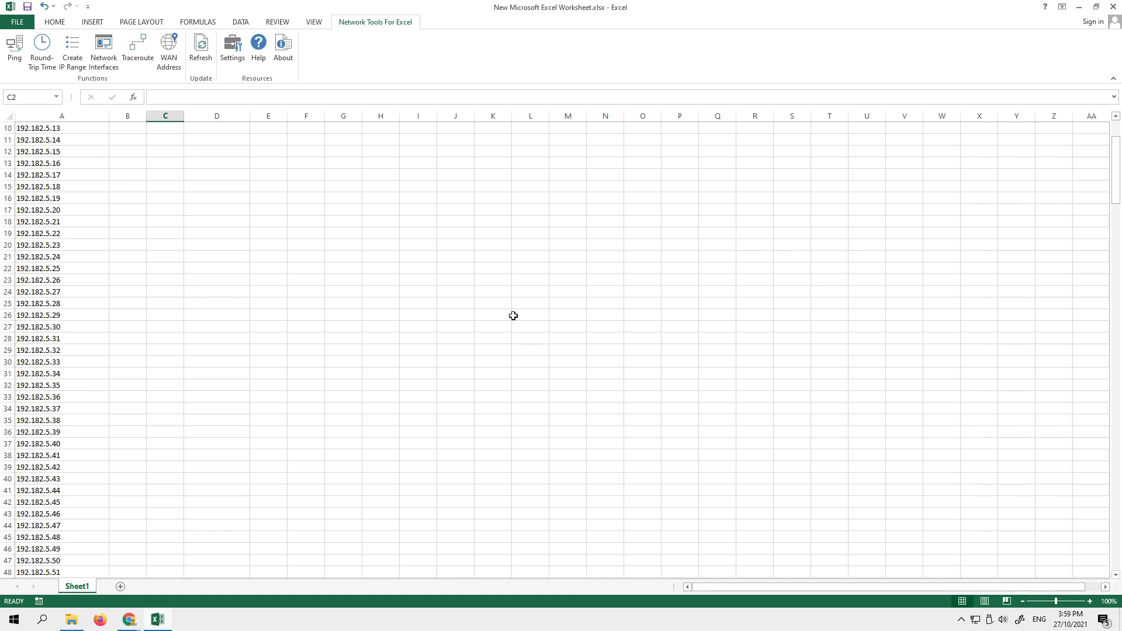
click(445, 281)
click(104, 67)
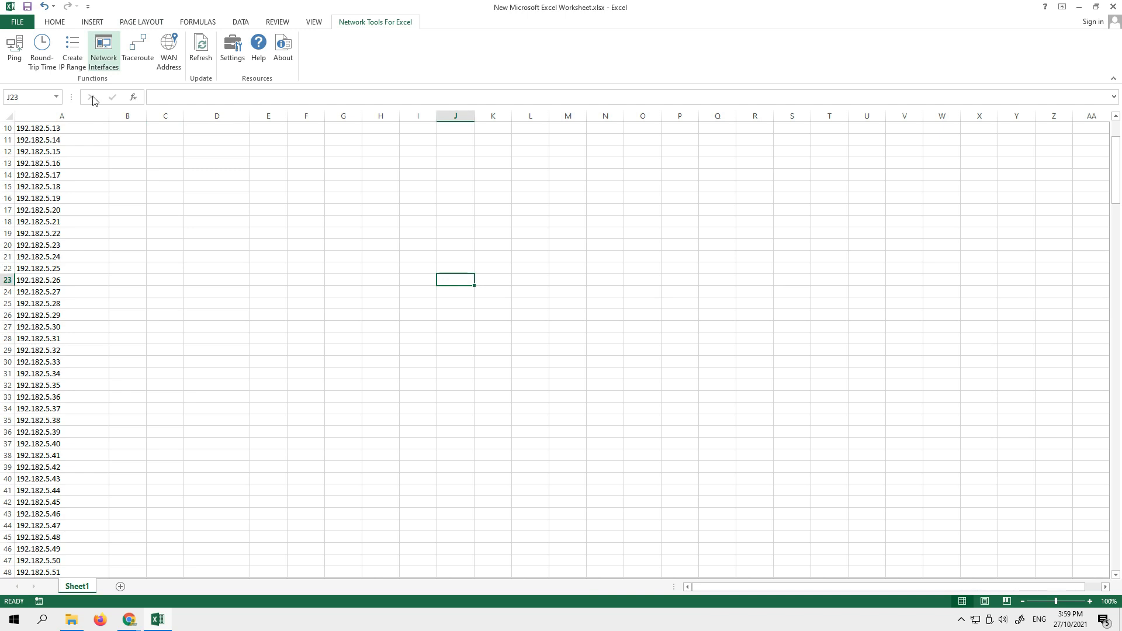
scroll(100, 190, up, 3)
click(71, 131)
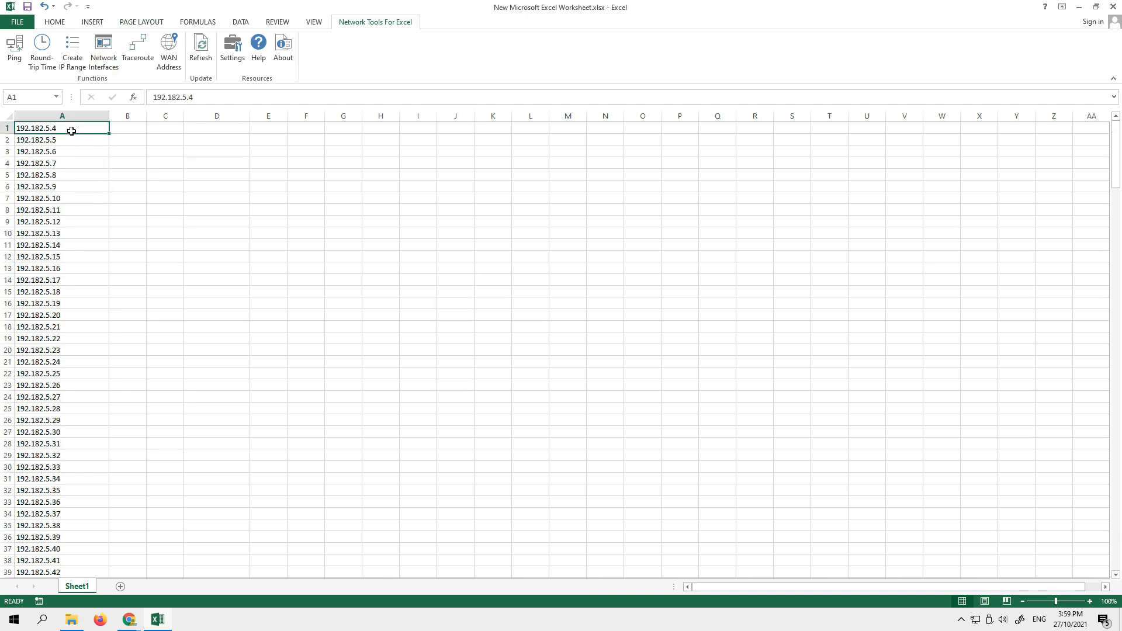
drag(72, 130, 368, 555)
key(Delete)
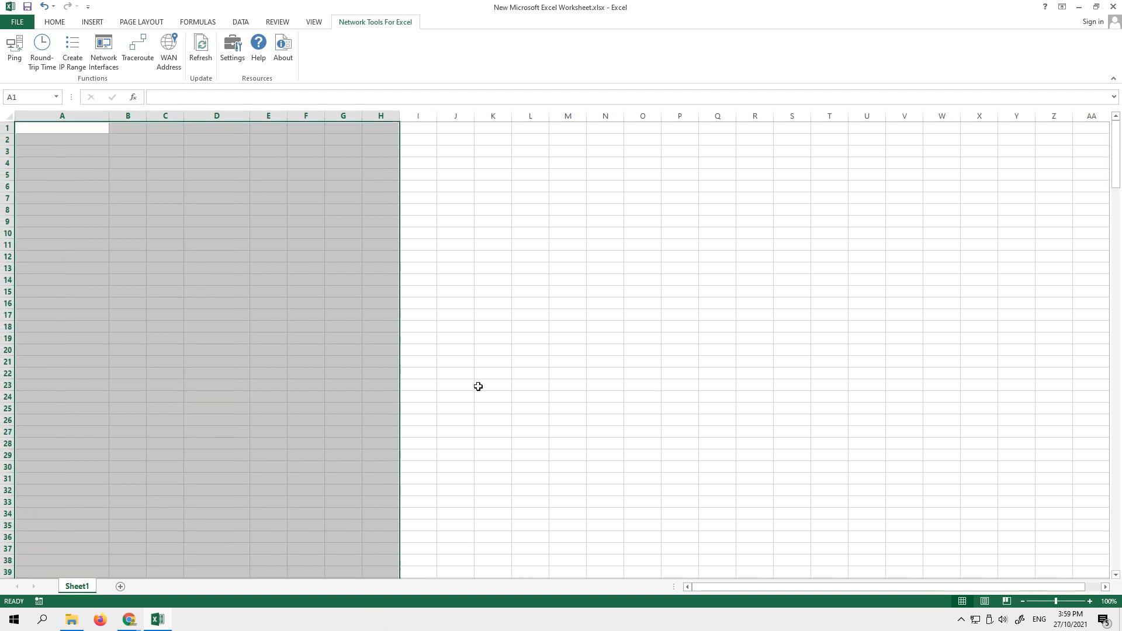
click(671, 305)
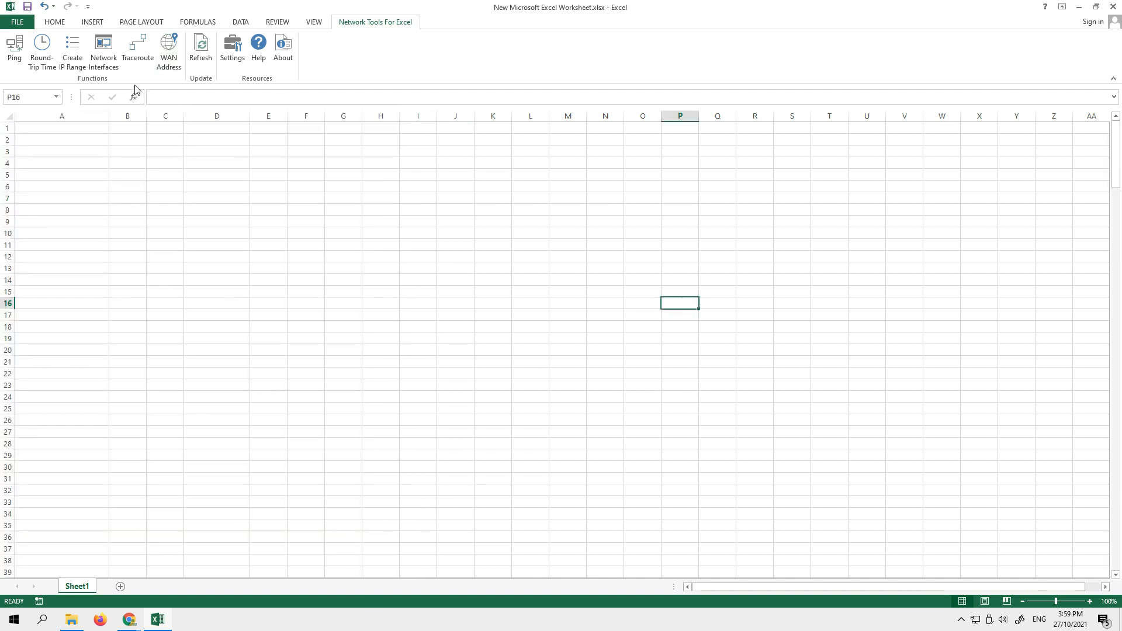
- Generate the Simple network interfaces overview starting at cell A1 and select the first interface's name
click(100, 51)
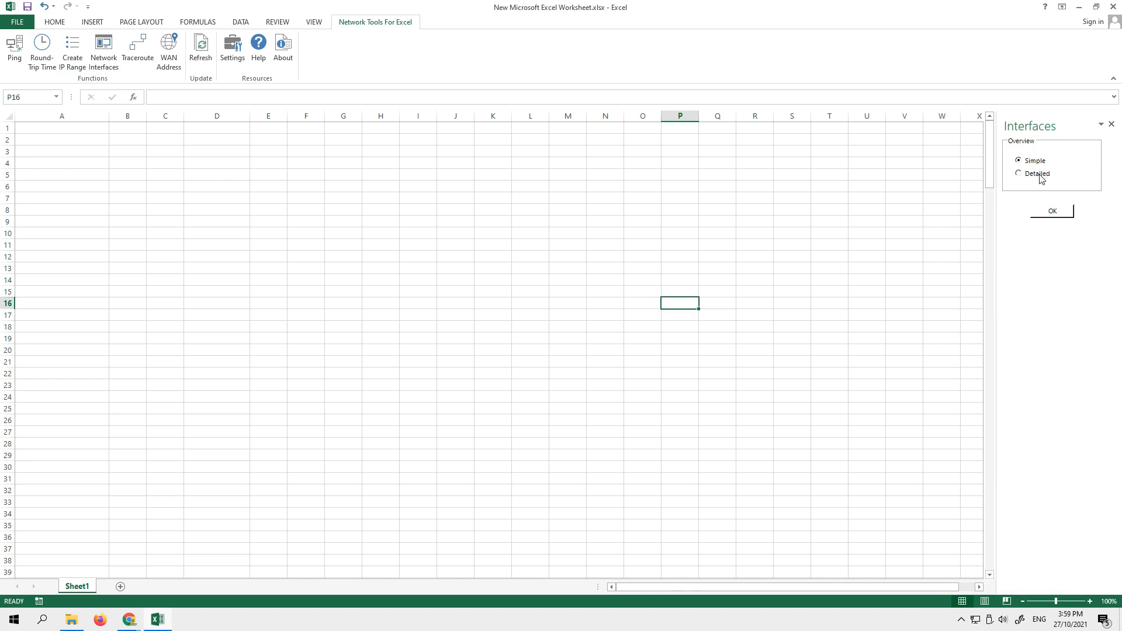
click(47, 127)
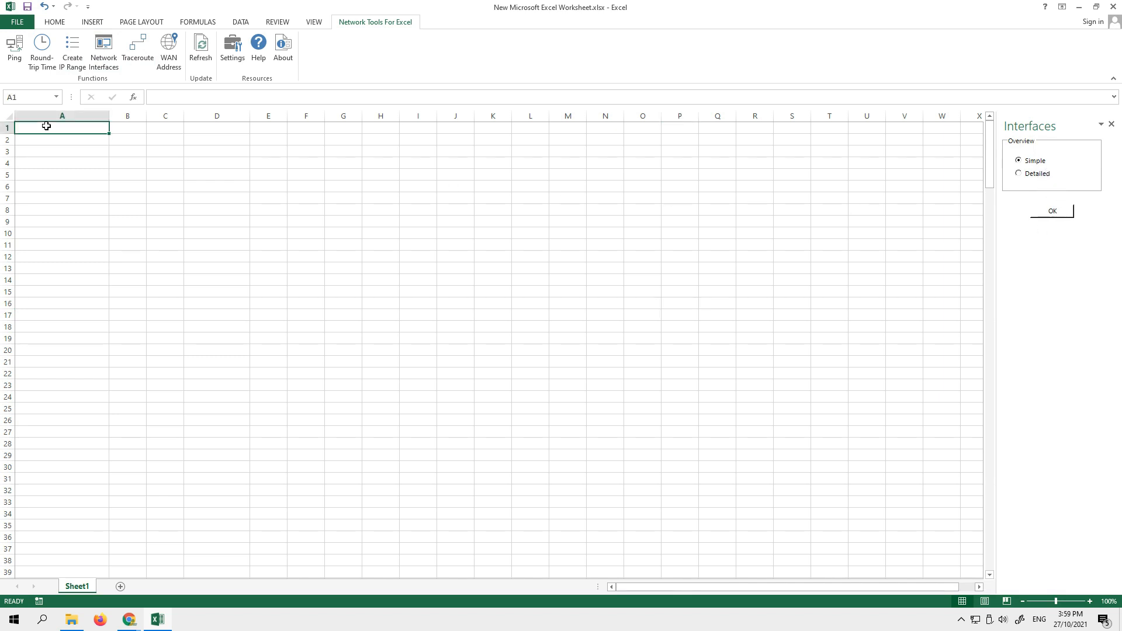
click(1058, 212)
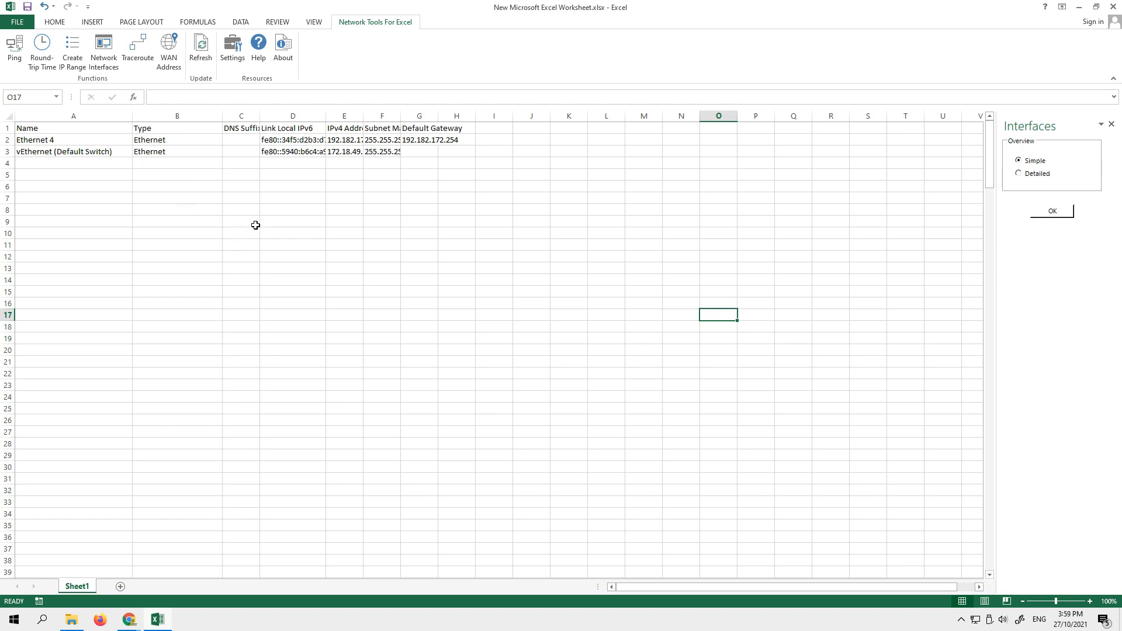
click(40, 141)
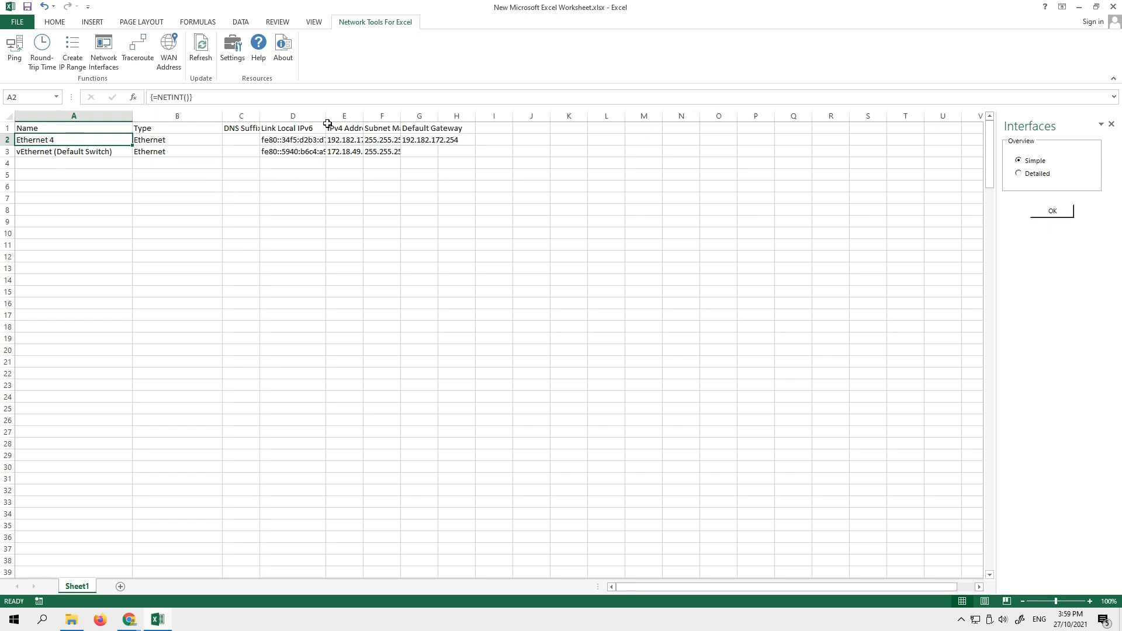
- Widen the DNS Suffix, Link Local IPv6, IPv4 Address and Subnet Mask columns so their contents fit
drag(326, 116, 430, 117)
drag(261, 115, 308, 116)
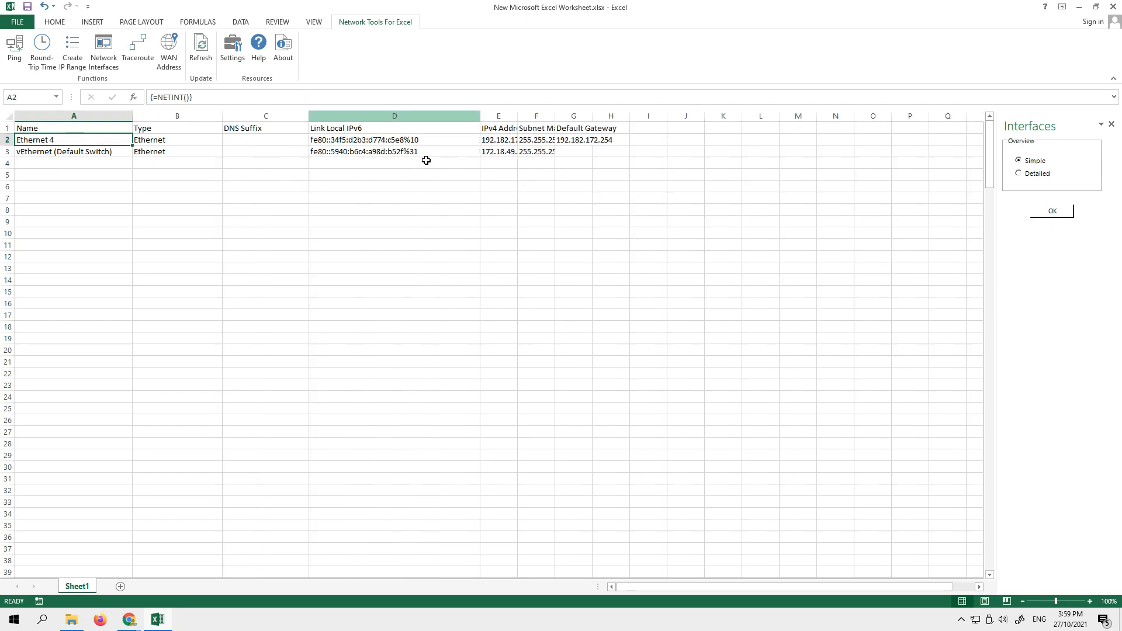
drag(517, 115, 587, 115)
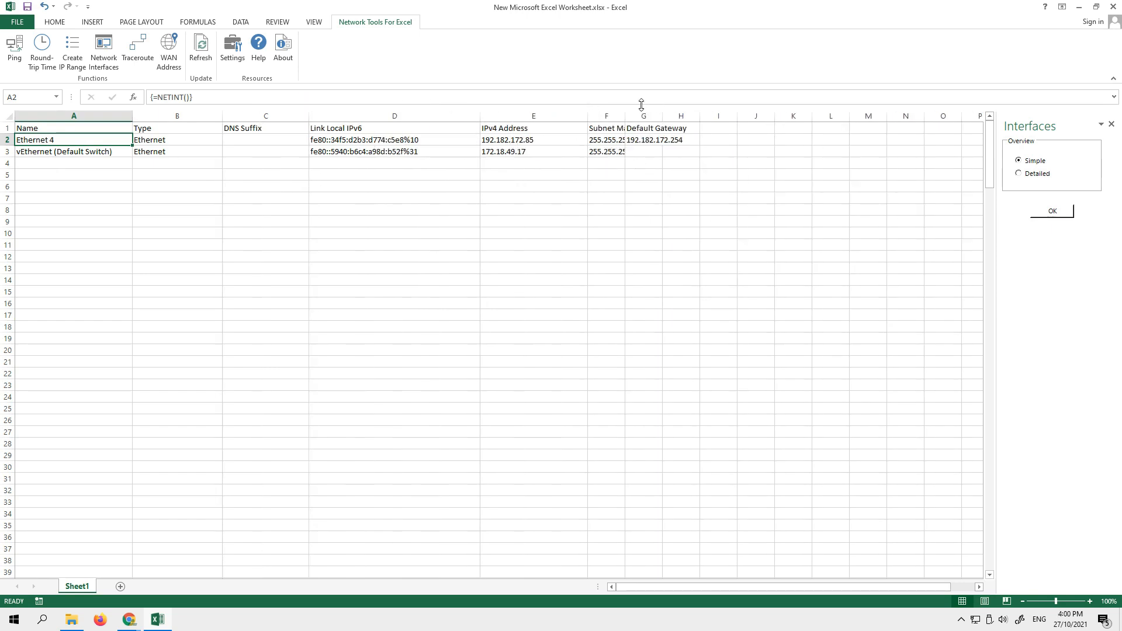
double_click(624, 115)
- Clear the simple interface table from A1:H4 and switch the interfaces overview to Detailed
click(527, 140)
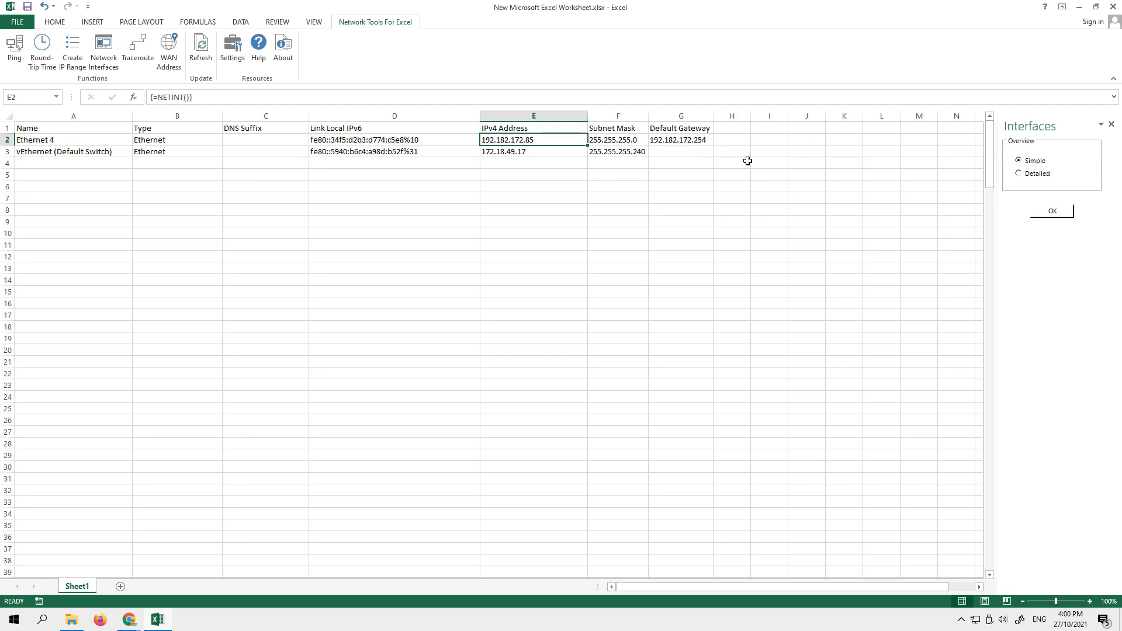
drag(748, 160, 37, 129)
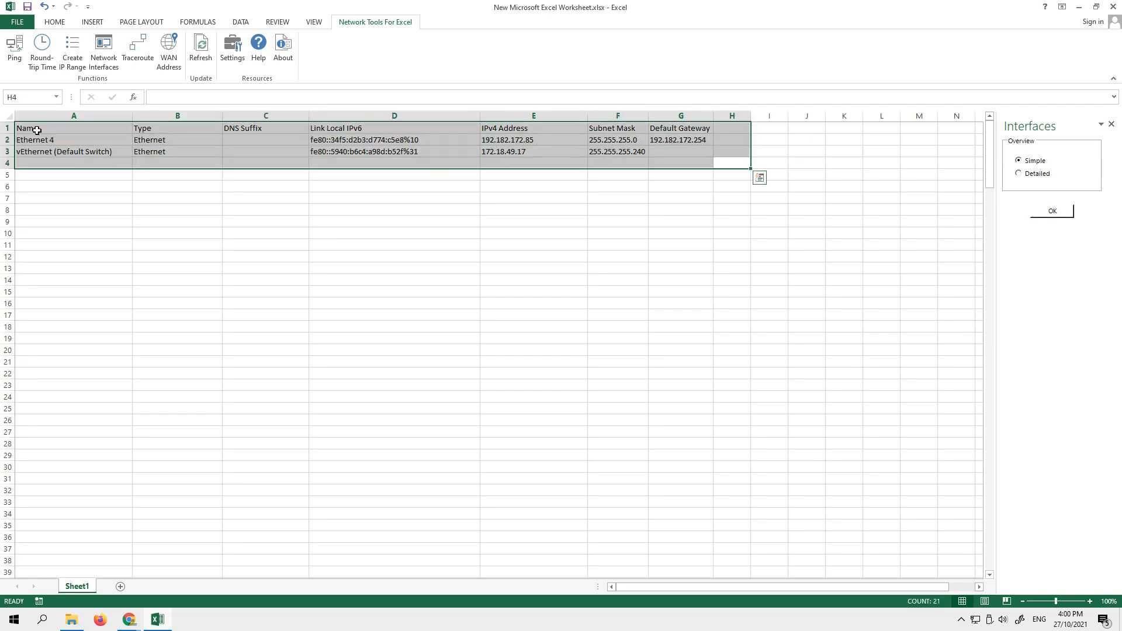
key(Delete)
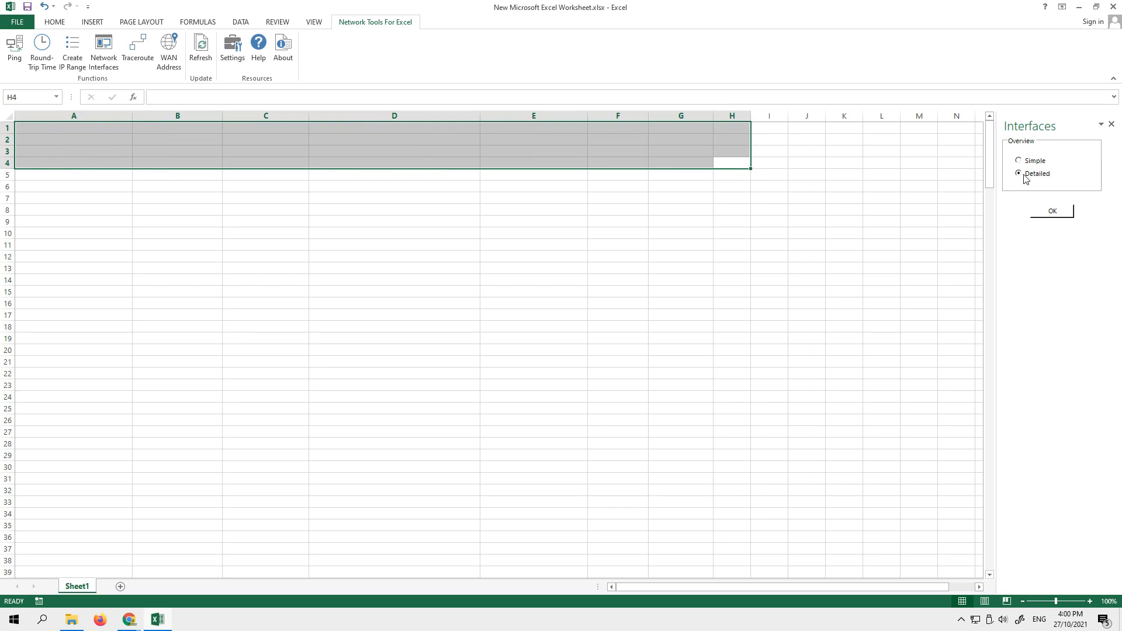
- Try the Detailed interfaces overview from cell H4 and clear the resulting table
click(1051, 211)
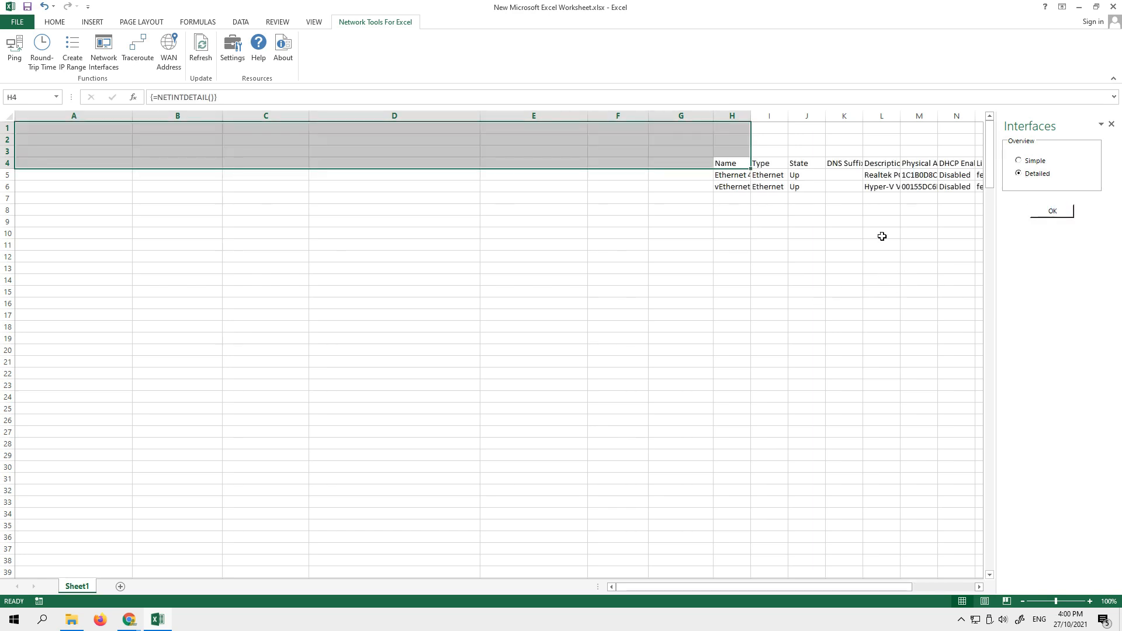
click(845, 209)
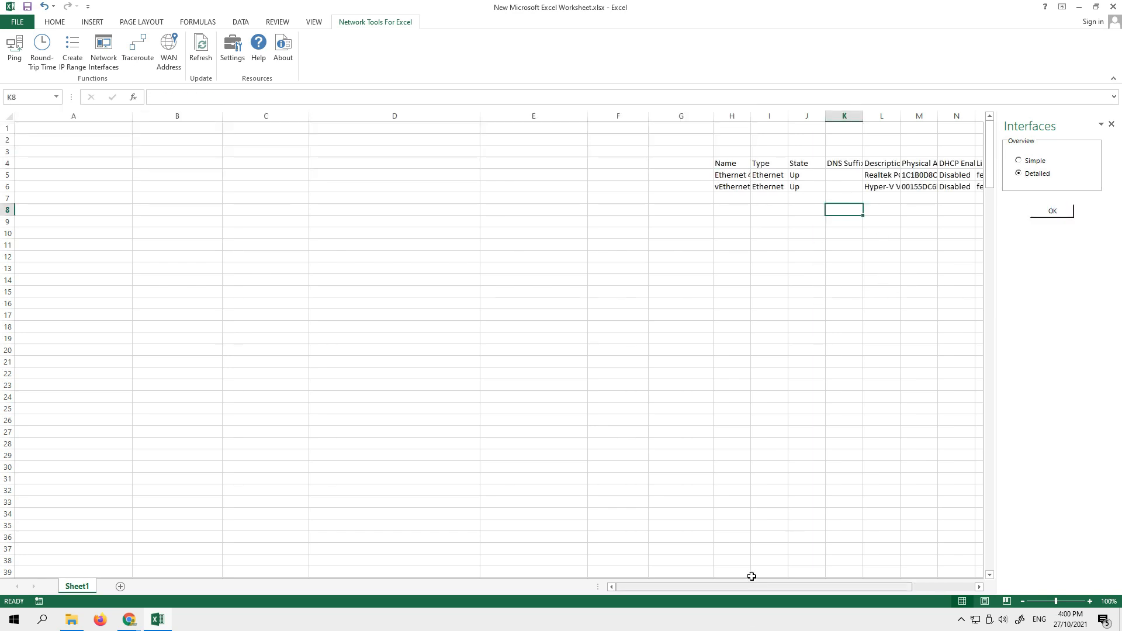
drag(754, 587, 906, 569)
drag(869, 255, 165, 134)
key(Delete)
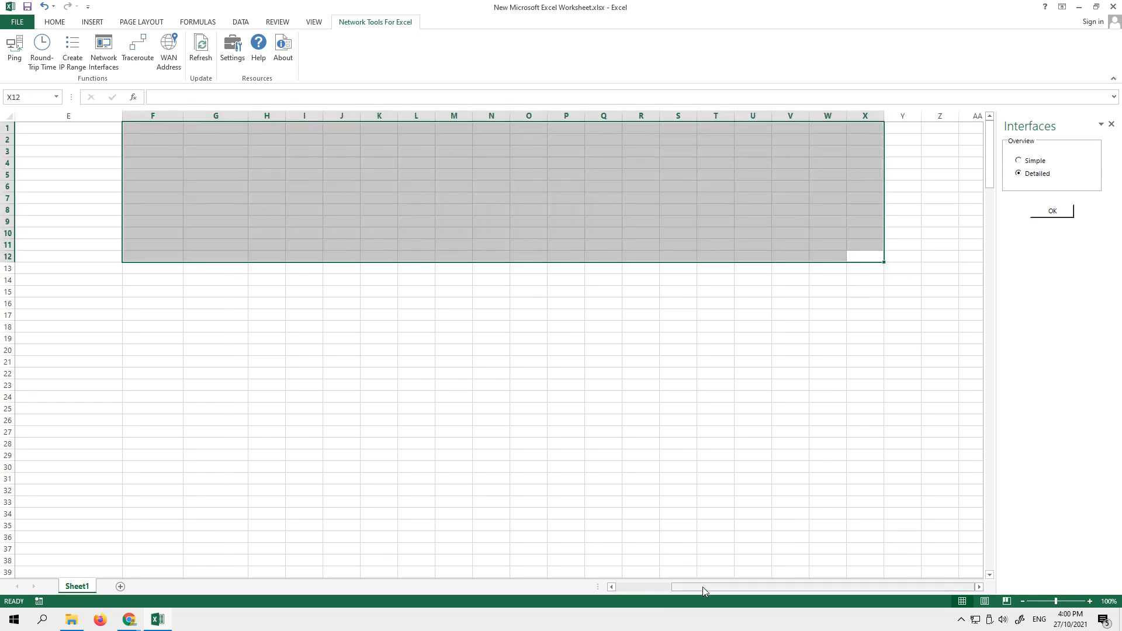
- Generate the Detailed network interfaces overview starting at cell A1
drag(703, 587, 380, 588)
click(266, 256)
click(35, 127)
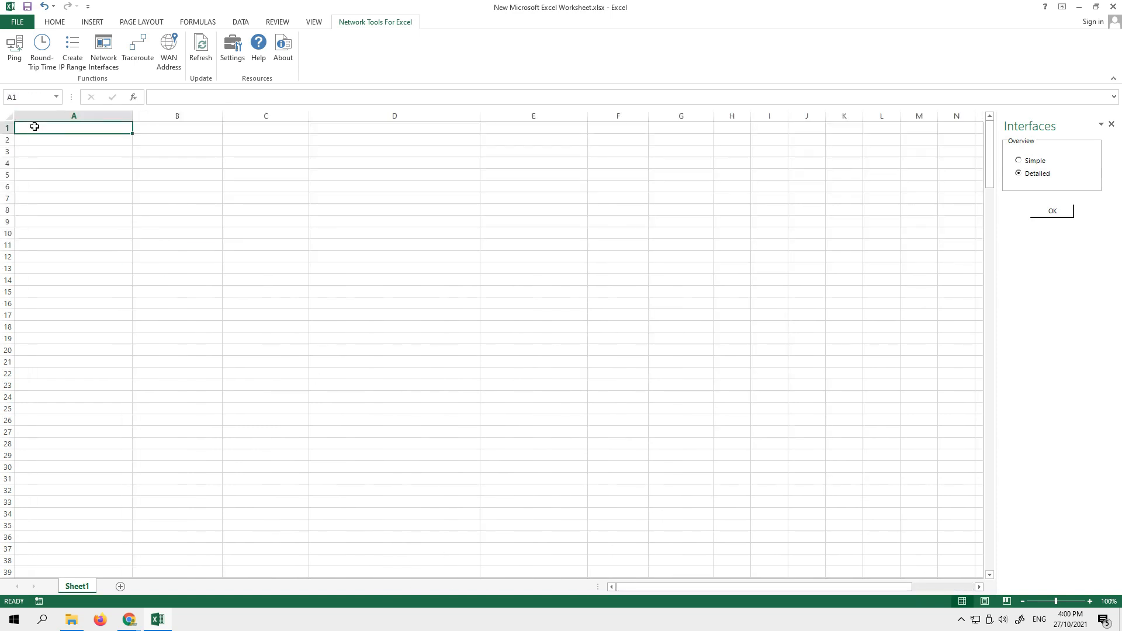
click(1059, 218)
click(881, 267)
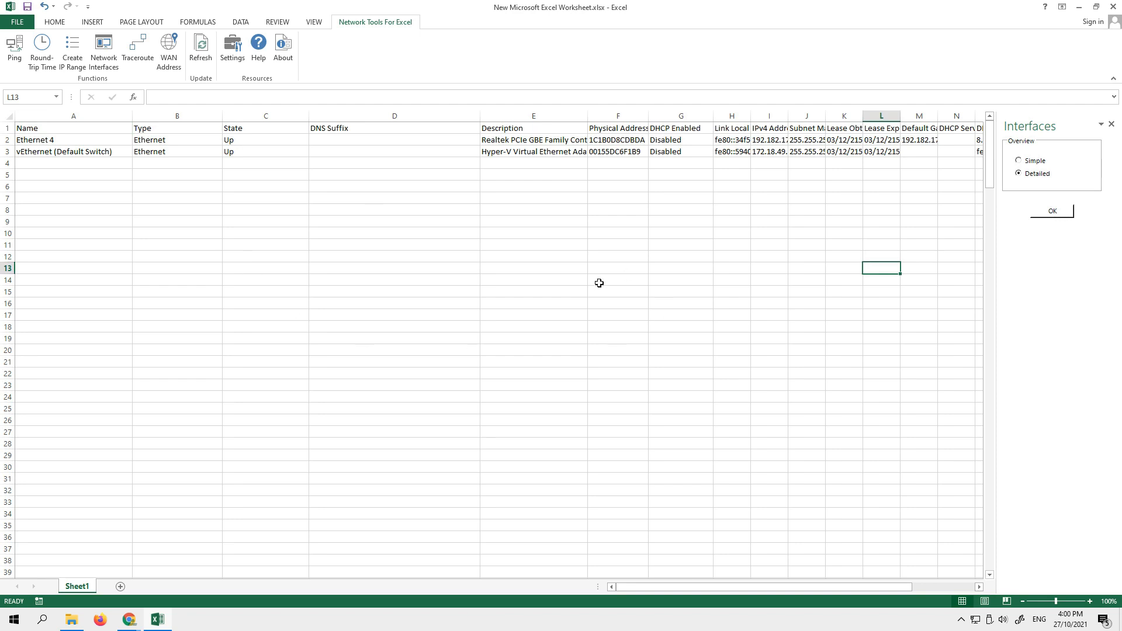
- Widen the Description, Physical Address, Link Local IPv6, IPv4 Address, Default Gateway, DHCP Server and DNS Servers columns
drag(790, 586, 725, 586)
drag(692, 587, 748, 587)
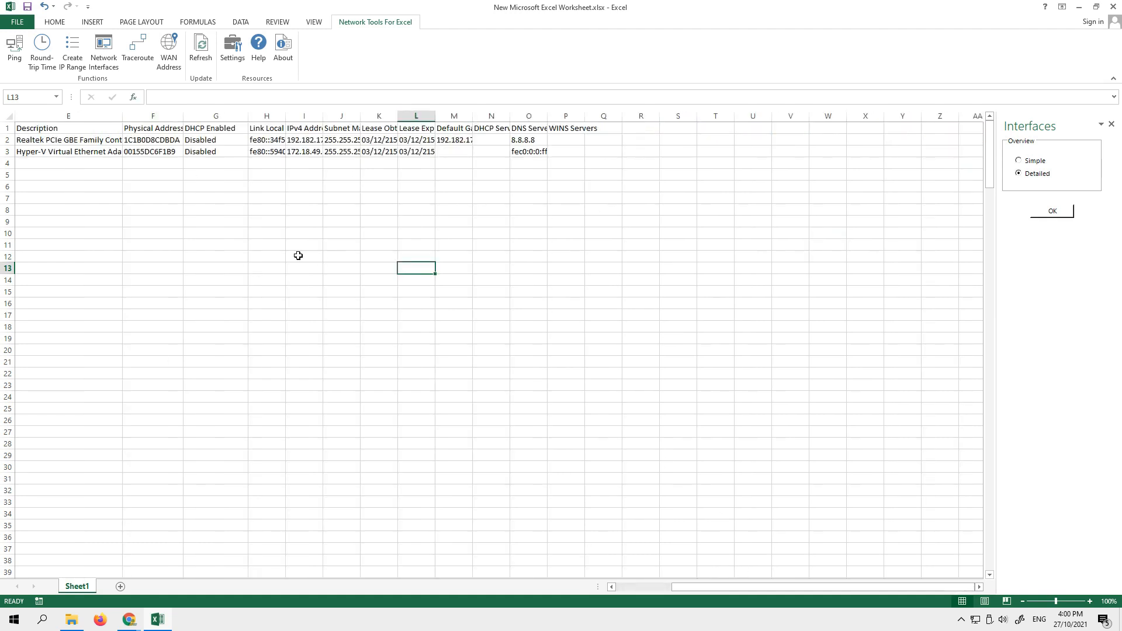
drag(124, 116, 345, 114)
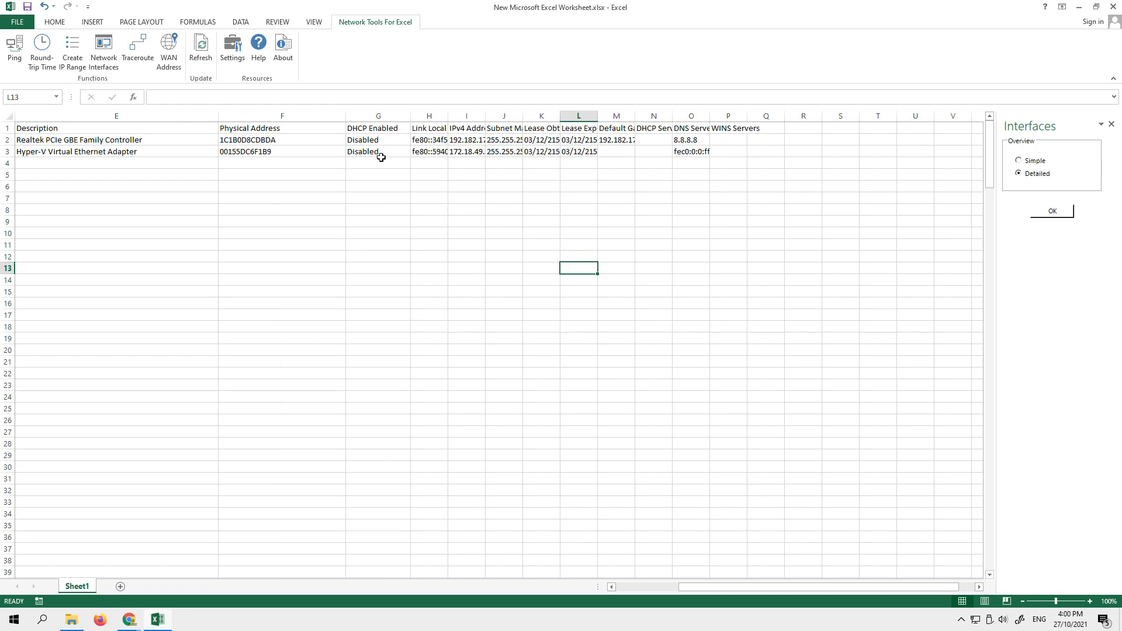
drag(448, 115, 537, 115)
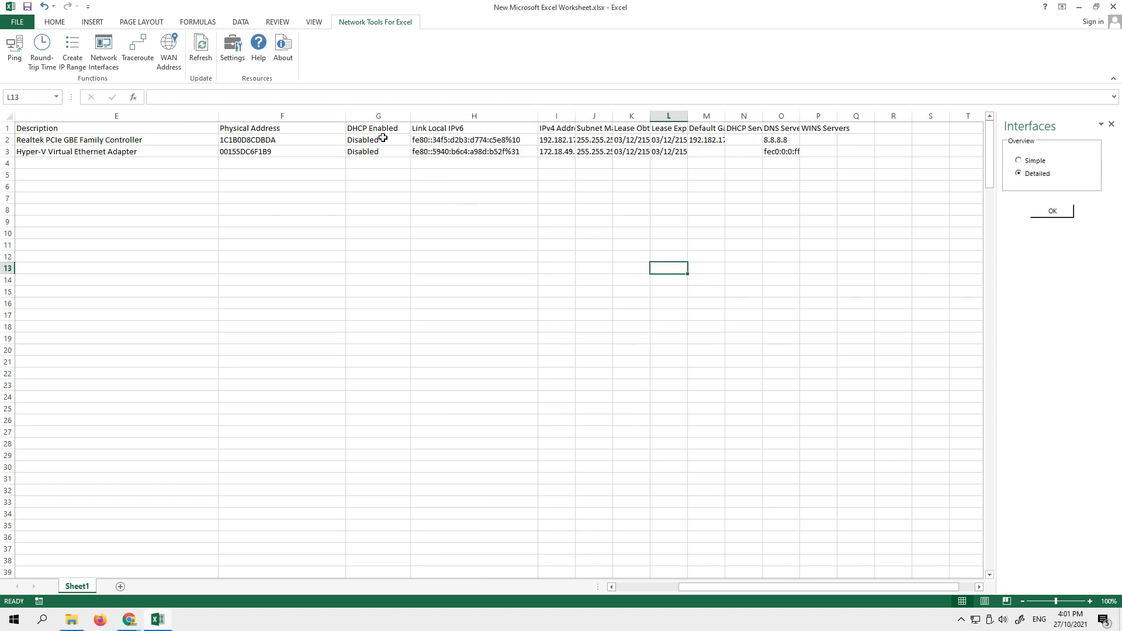
double_click(575, 116)
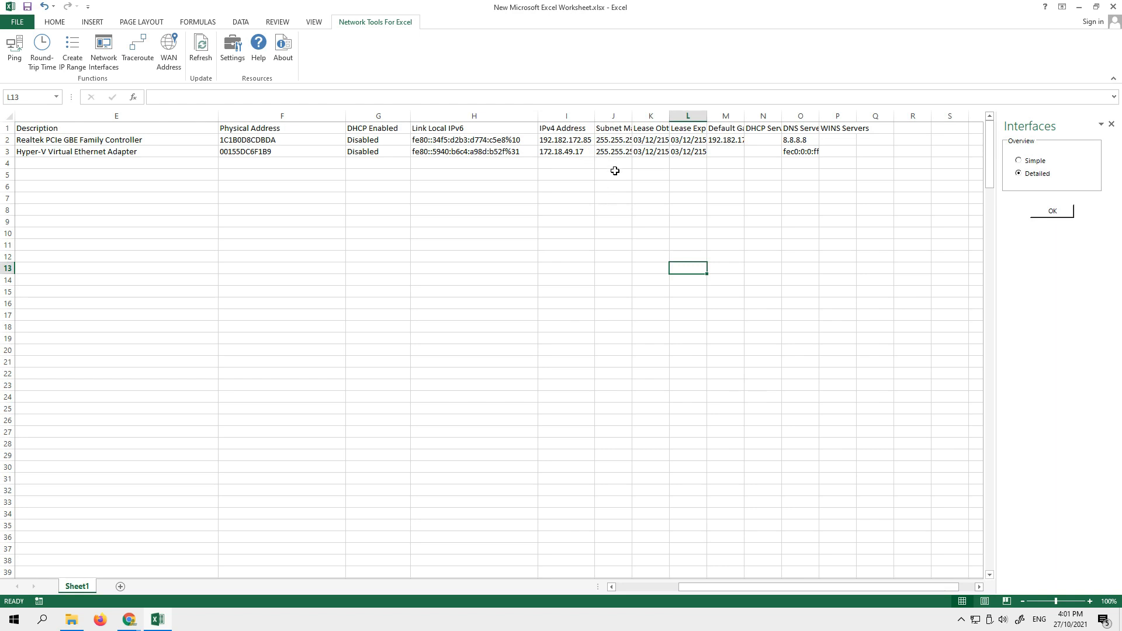
drag(744, 116, 894, 116)
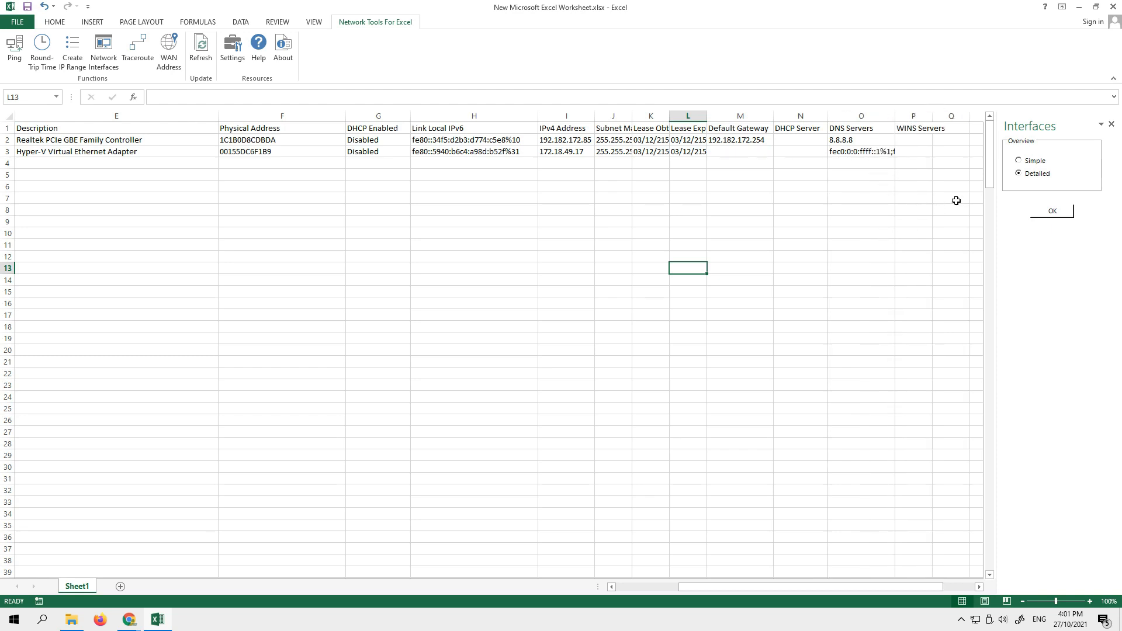
- Clear the detailed interface table and run Traceroute on host 192.182.172.85 from cell Q6
drag(939, 187, 3, 121)
key(Delete)
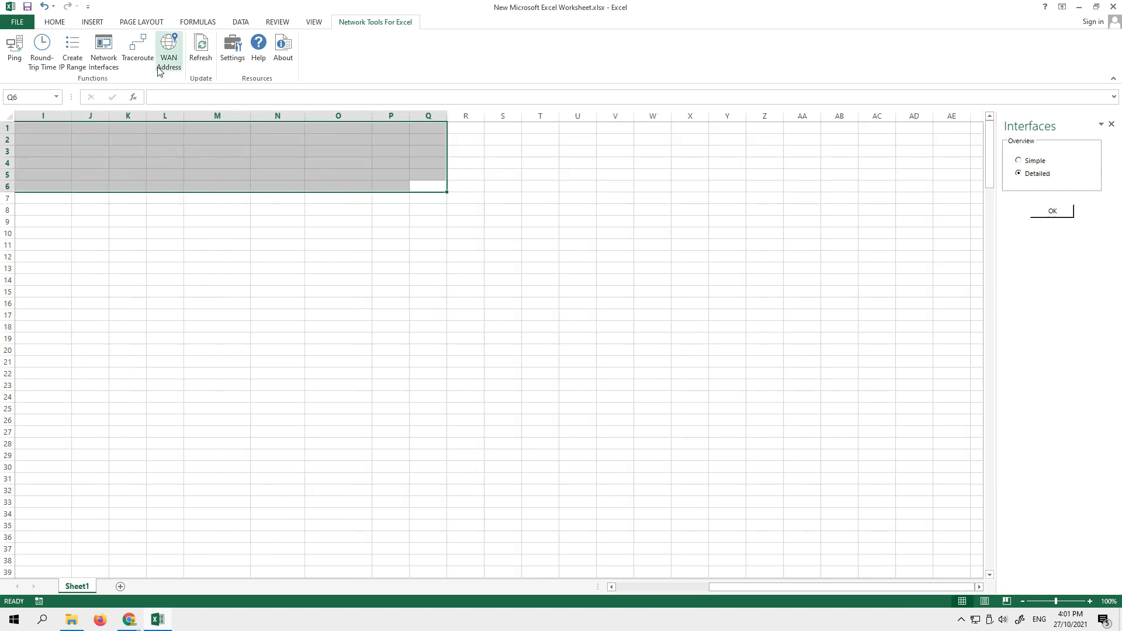
click(138, 48)
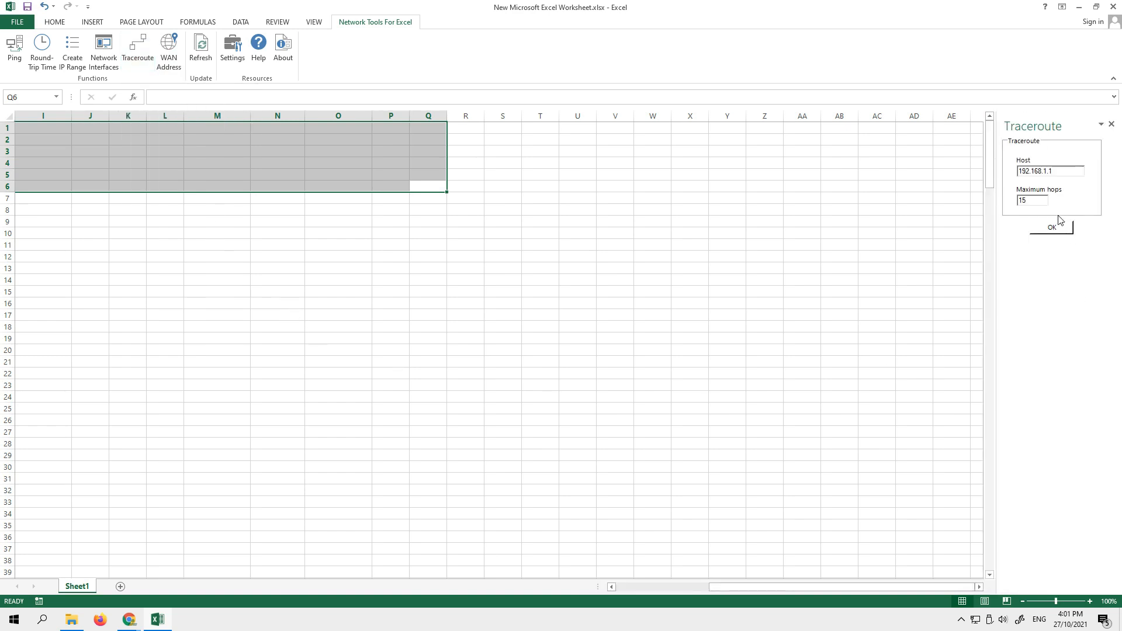
drag(1070, 170, 919, 169)
key(BackSpace)
click(1050, 233)
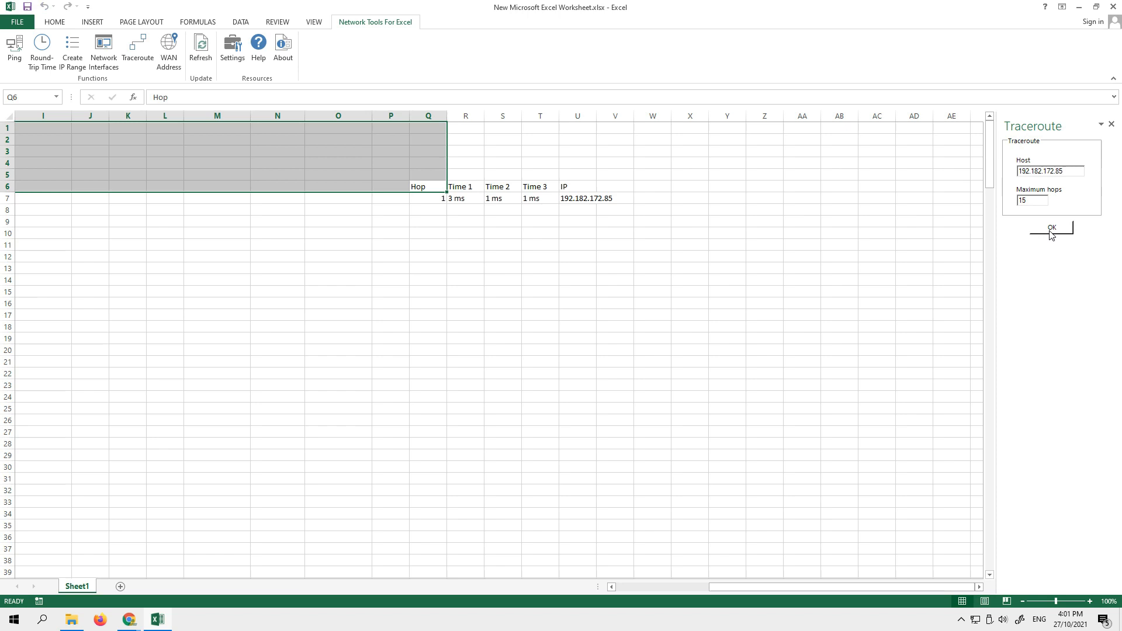
click(685, 341)
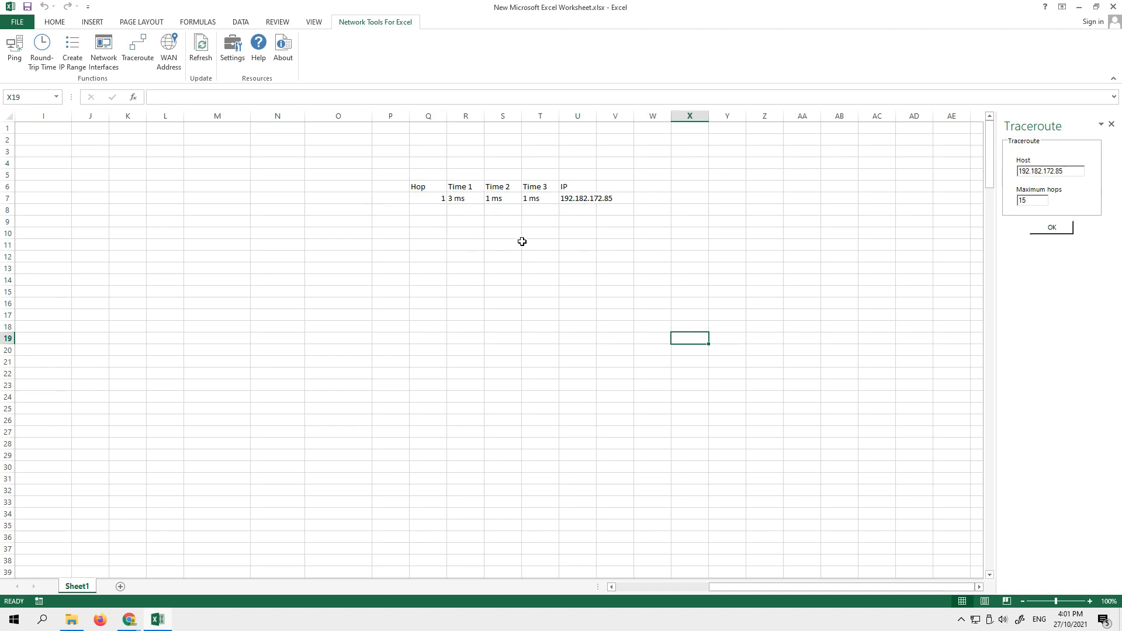
- Clear the traceroute results from the sheet and close the Traceroute pane
drag(382, 168, 623, 243)
key(Delete)
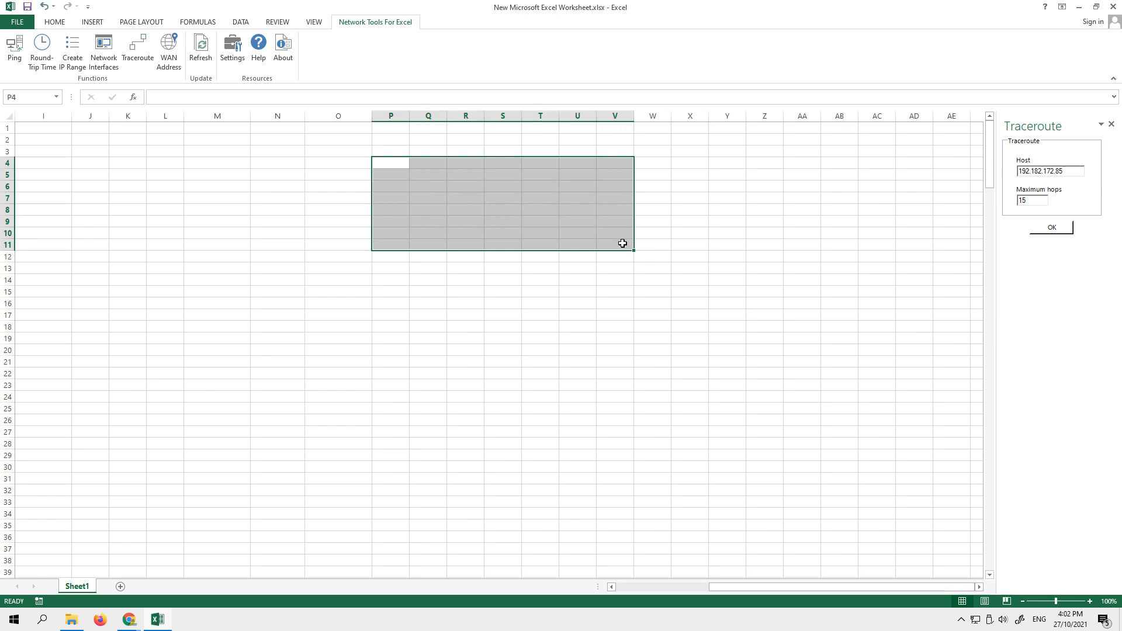
click(928, 267)
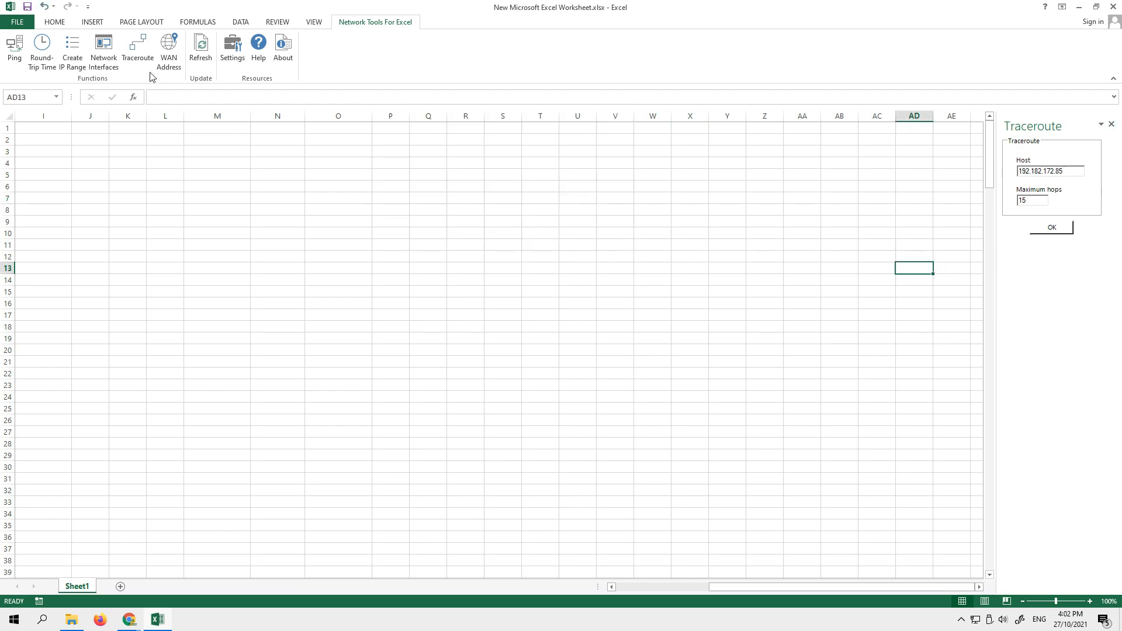
click(1111, 124)
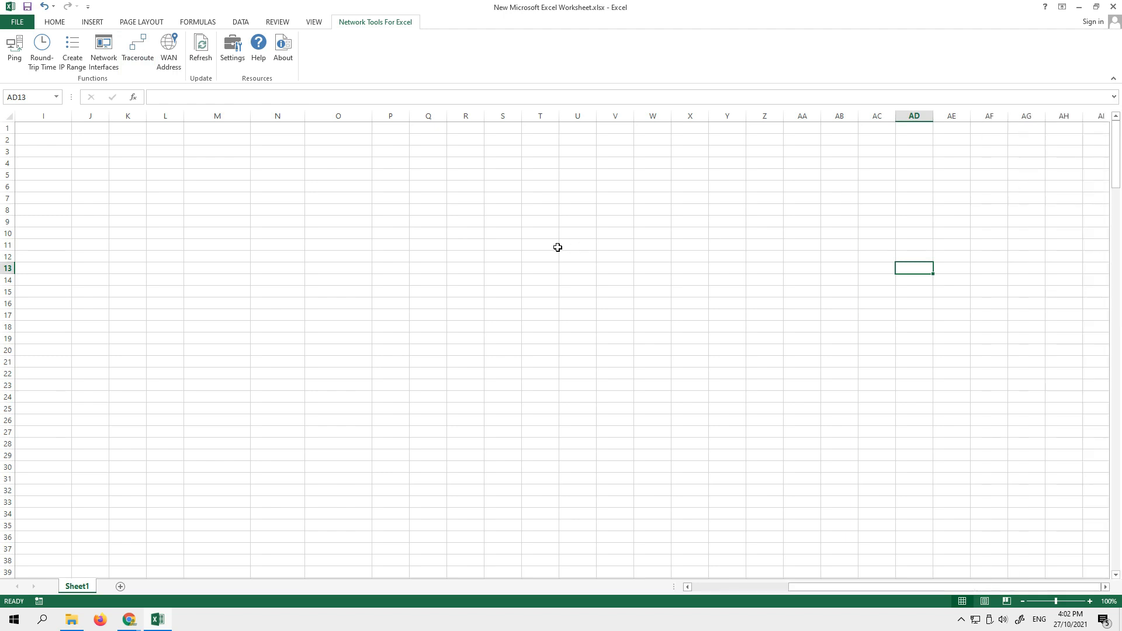
- Insert the WAN address in cell X20 and widen column X to fit it
click(171, 49)
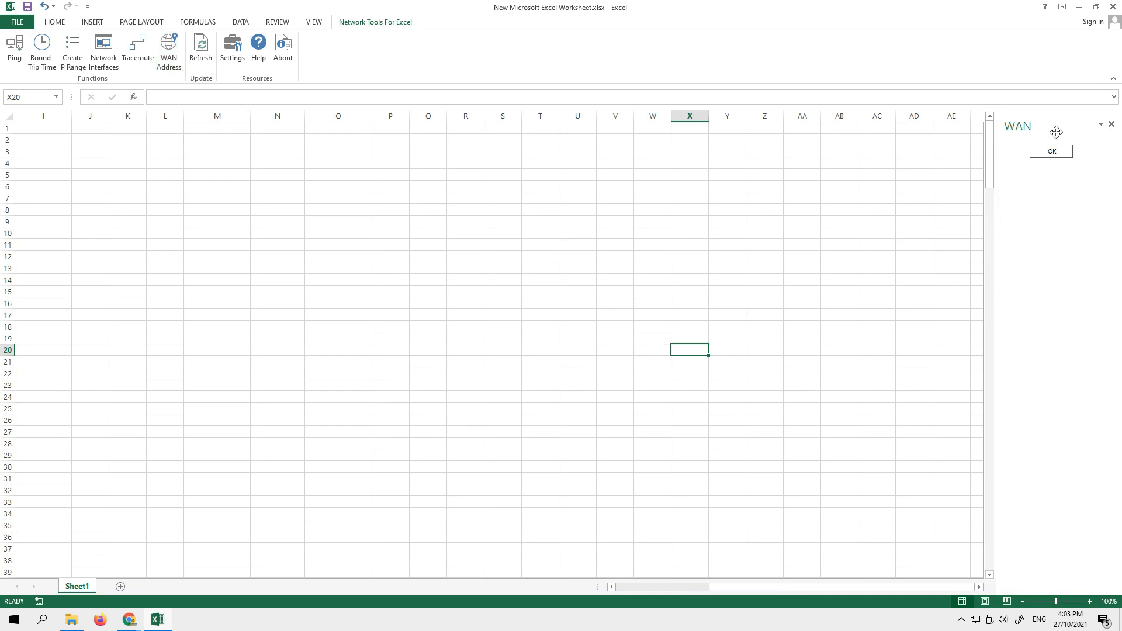
click(1052, 152)
click(874, 327)
click(340, 197)
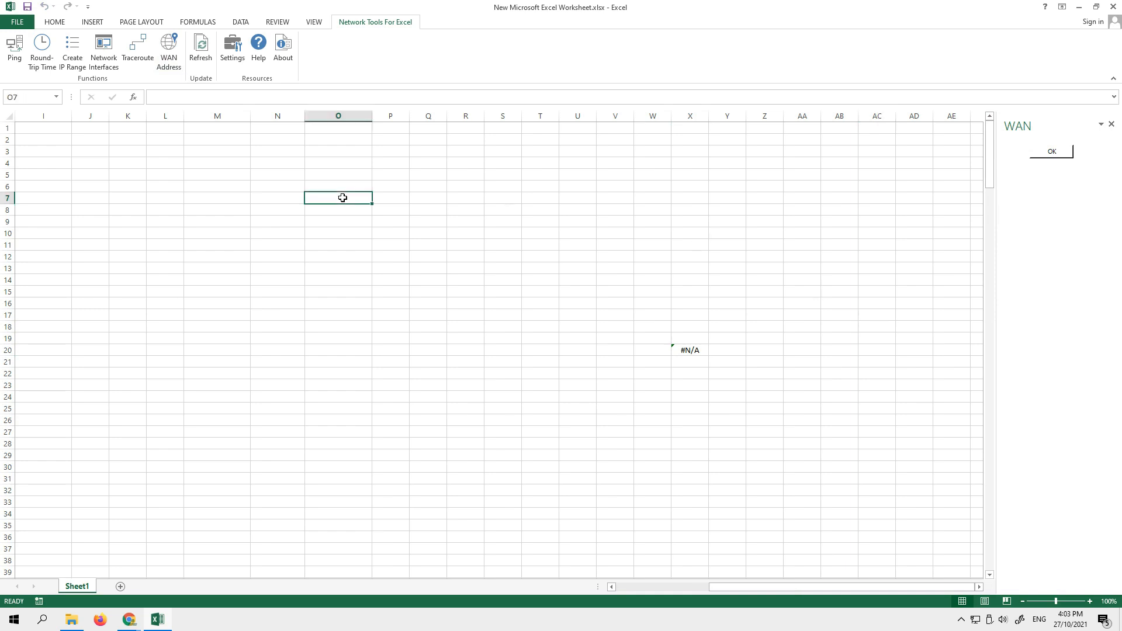
click(43, 127)
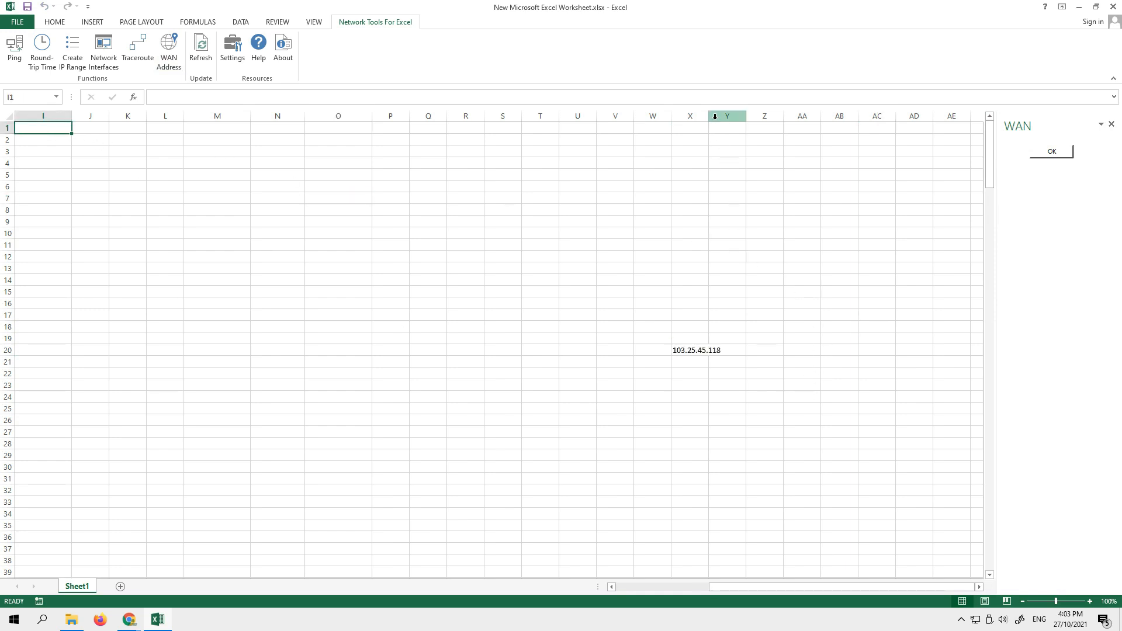
drag(708, 116, 739, 115)
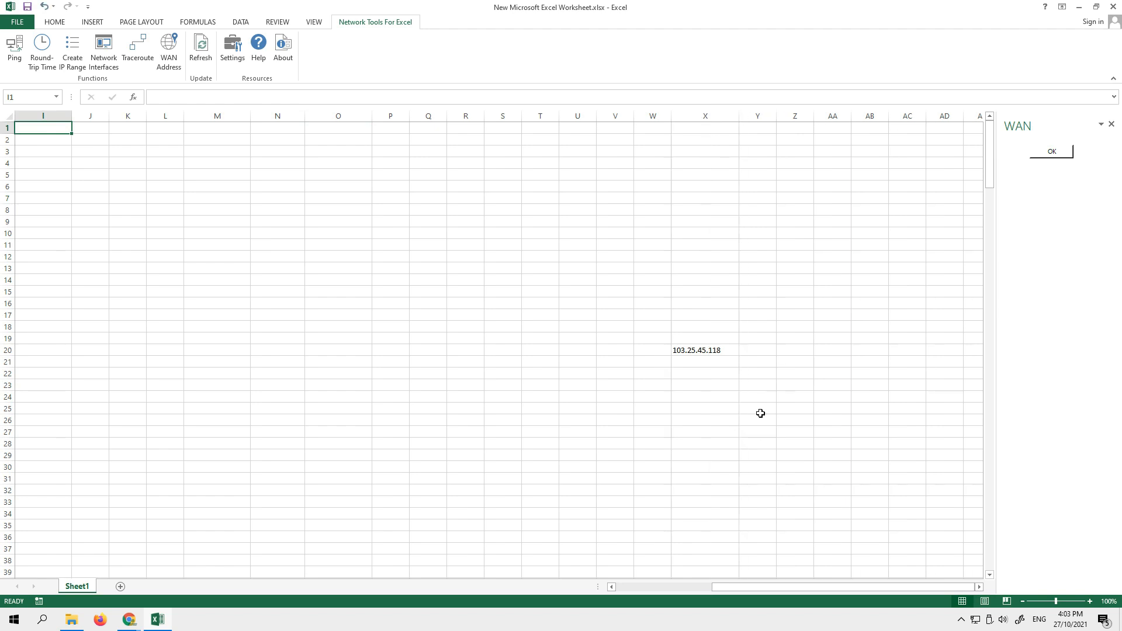
- Clear the WAN address from cell X20, insert it in cell I1 instead and select that cell to show its formula
click(716, 353)
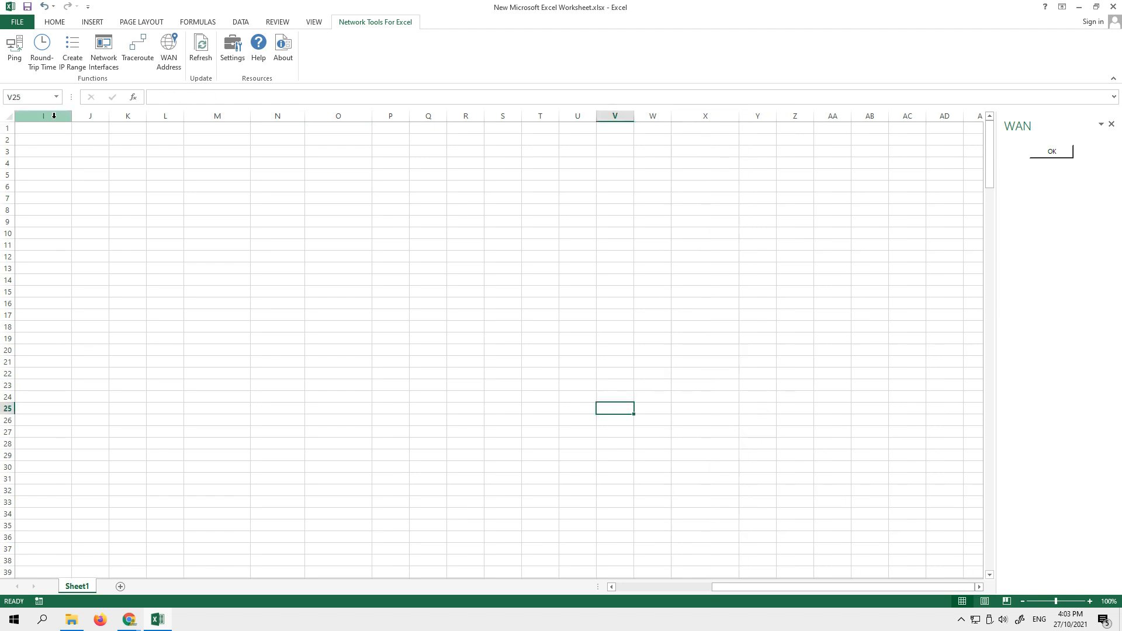
click(37, 131)
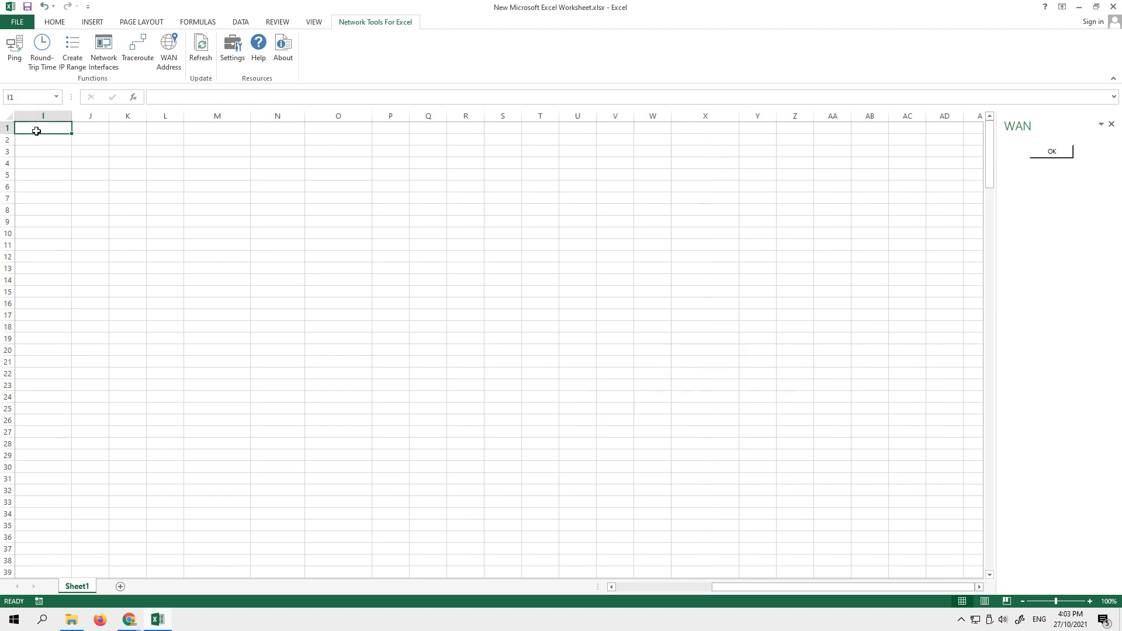
click(1051, 153)
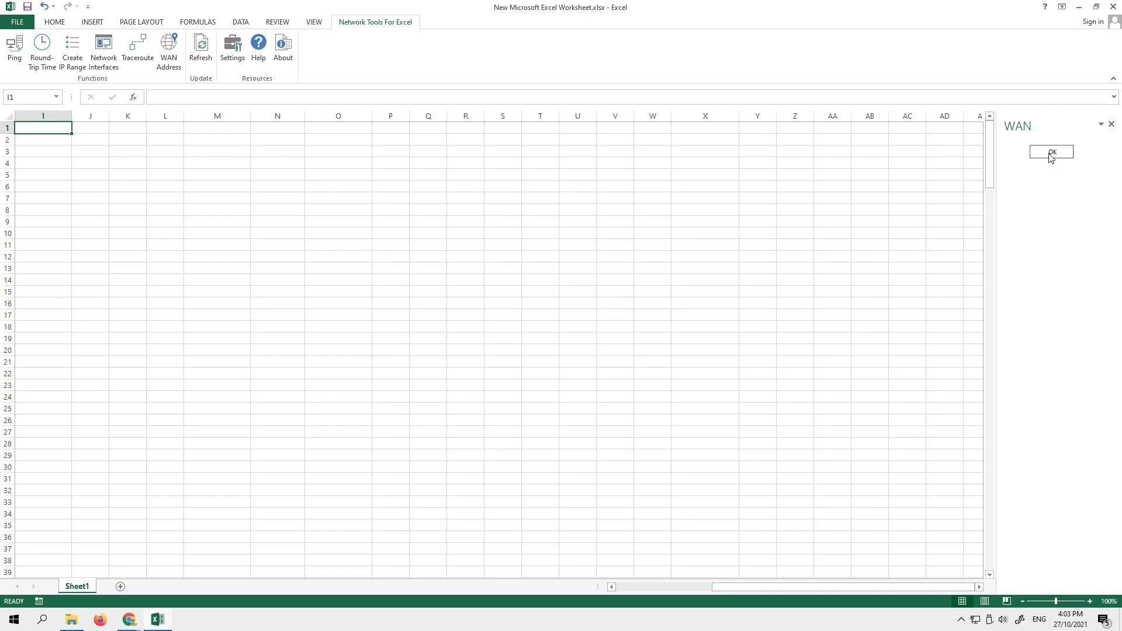
click(921, 270)
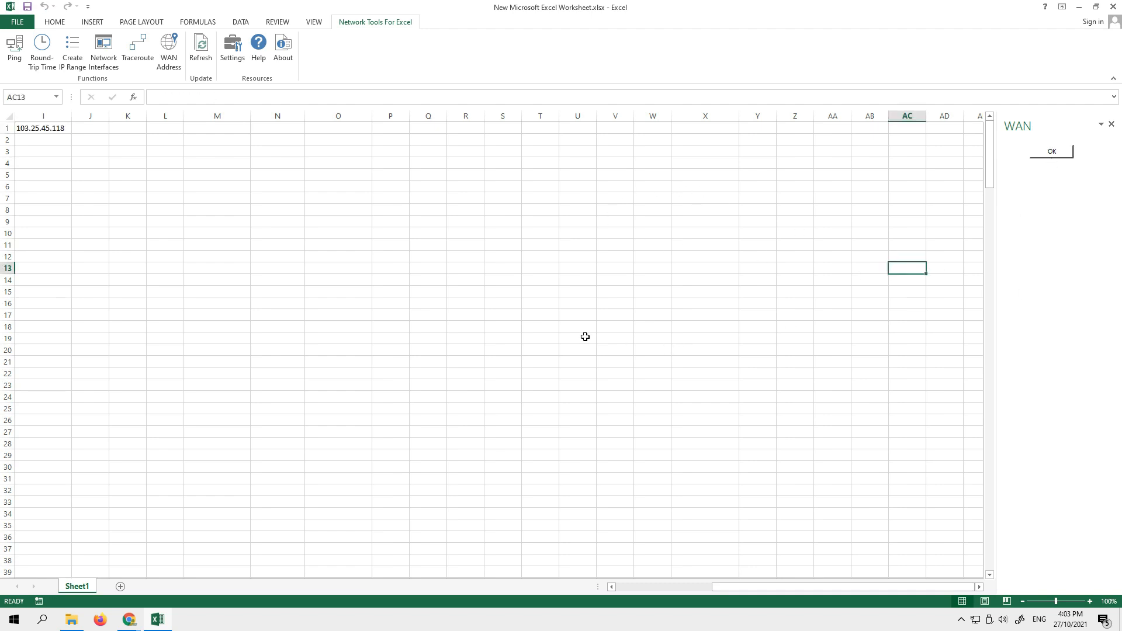
click(26, 129)
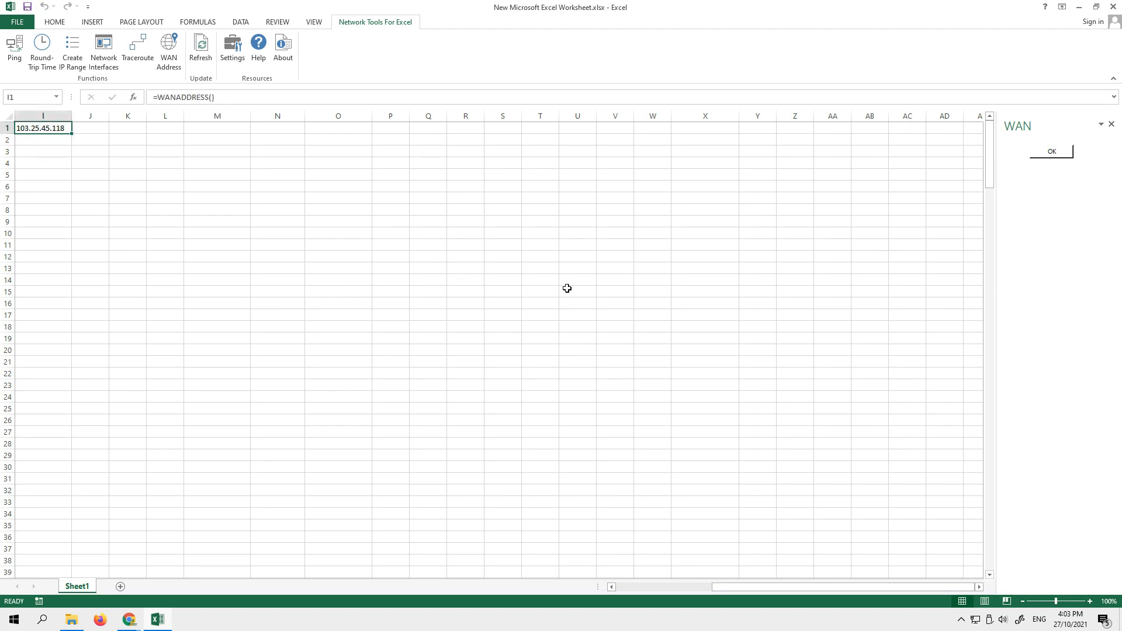